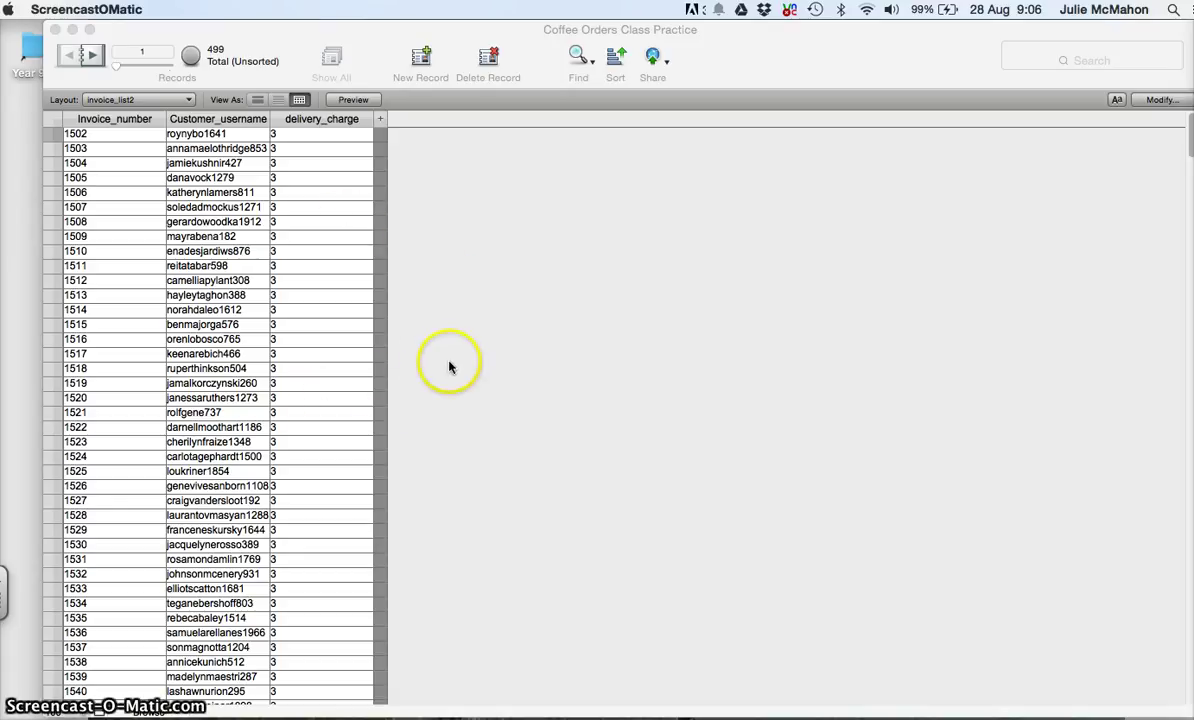
Open the database management window for Coffee Orders Class Practice and review the fields defined in the invoices table.
left_click(718, 72)
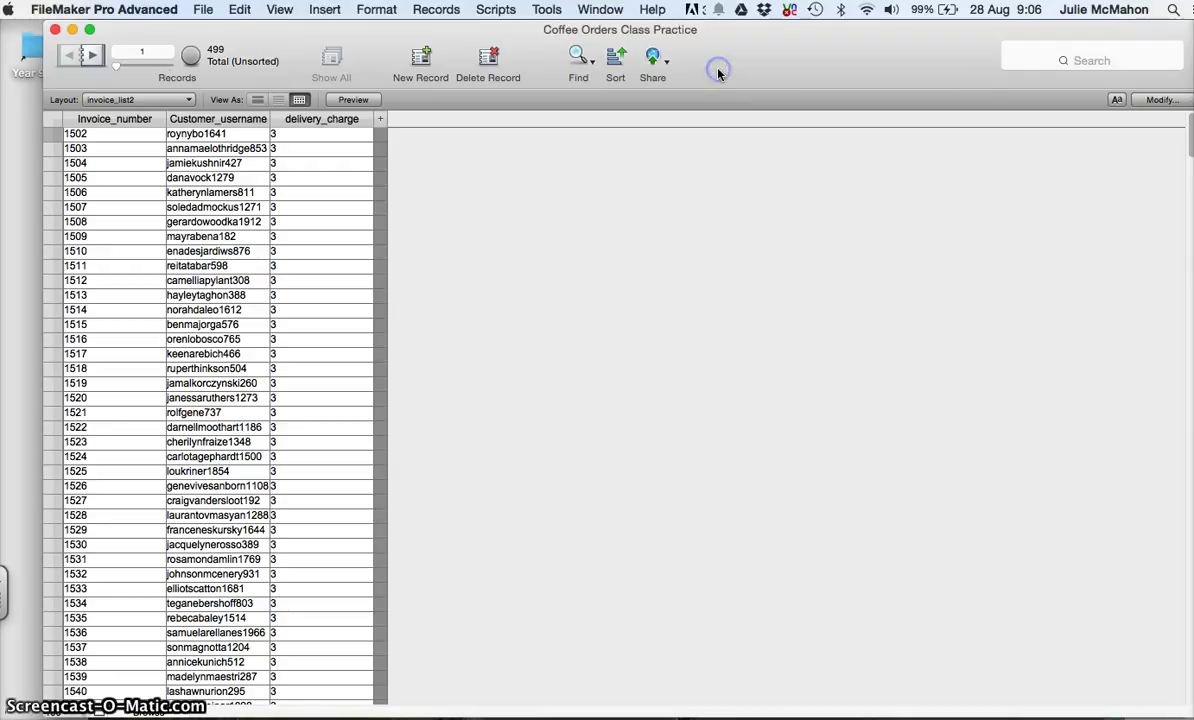
left_click(204, 10)
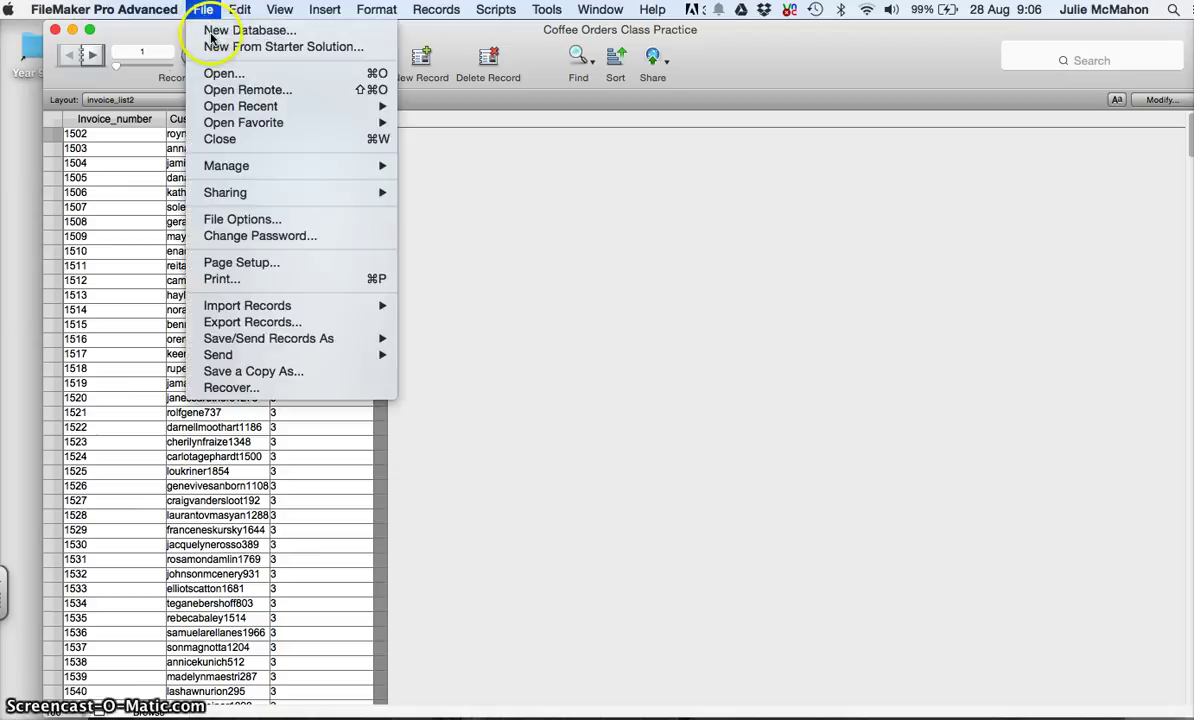
mouse_move(278, 170)
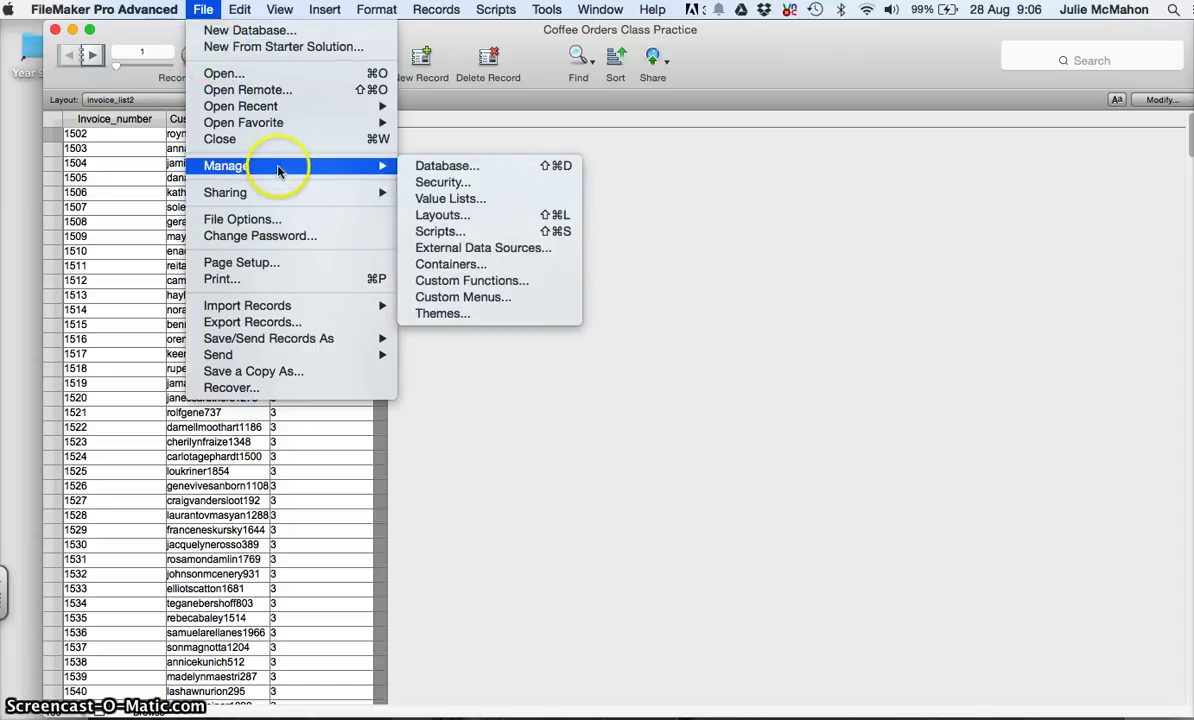
left_click(460, 166)
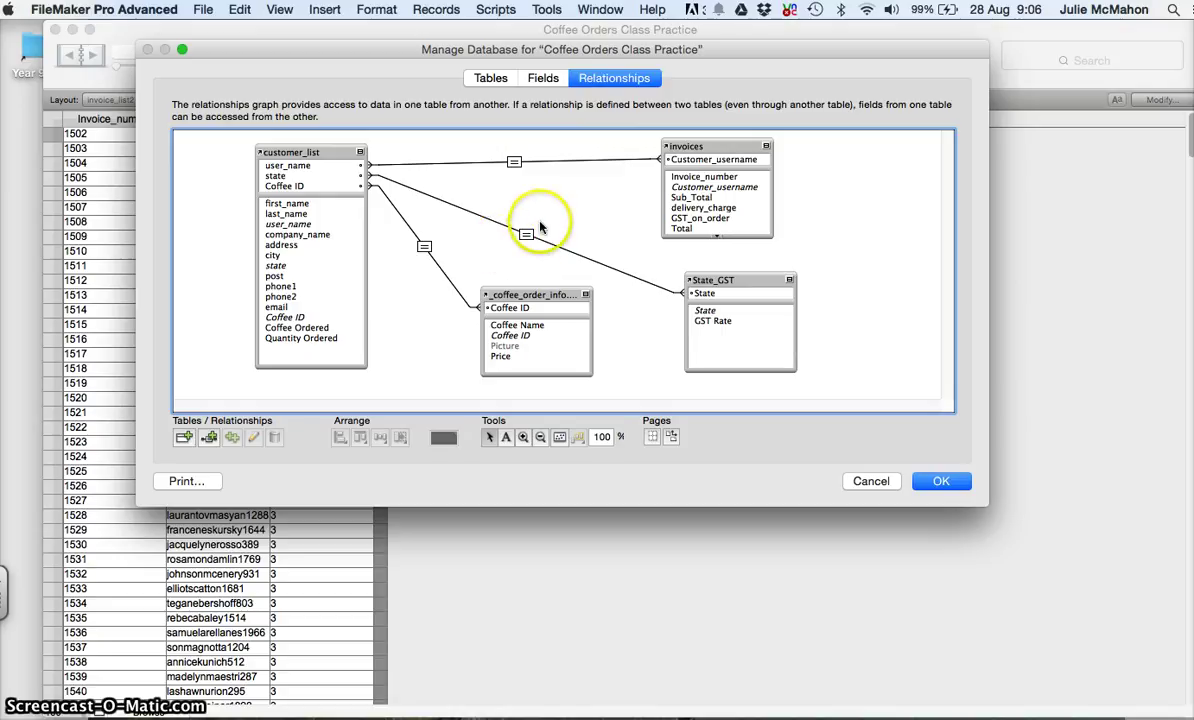
left_click(492, 79)
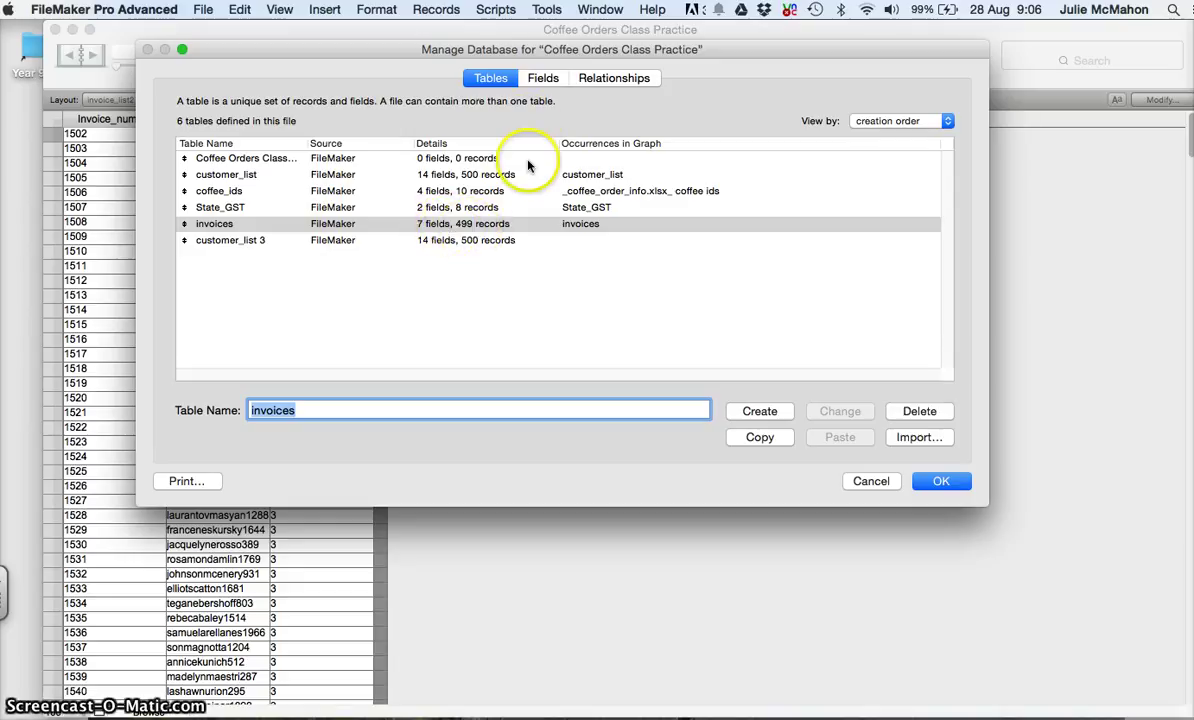
left_click(543, 79)
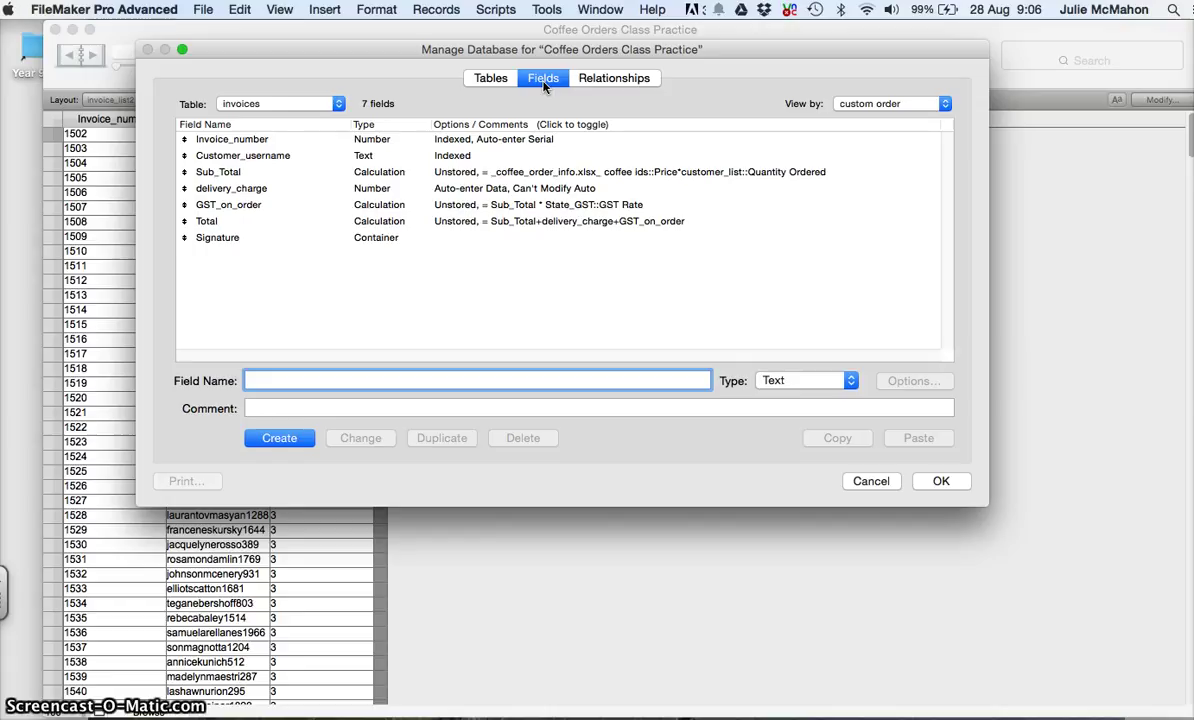
left_click(293, 204)
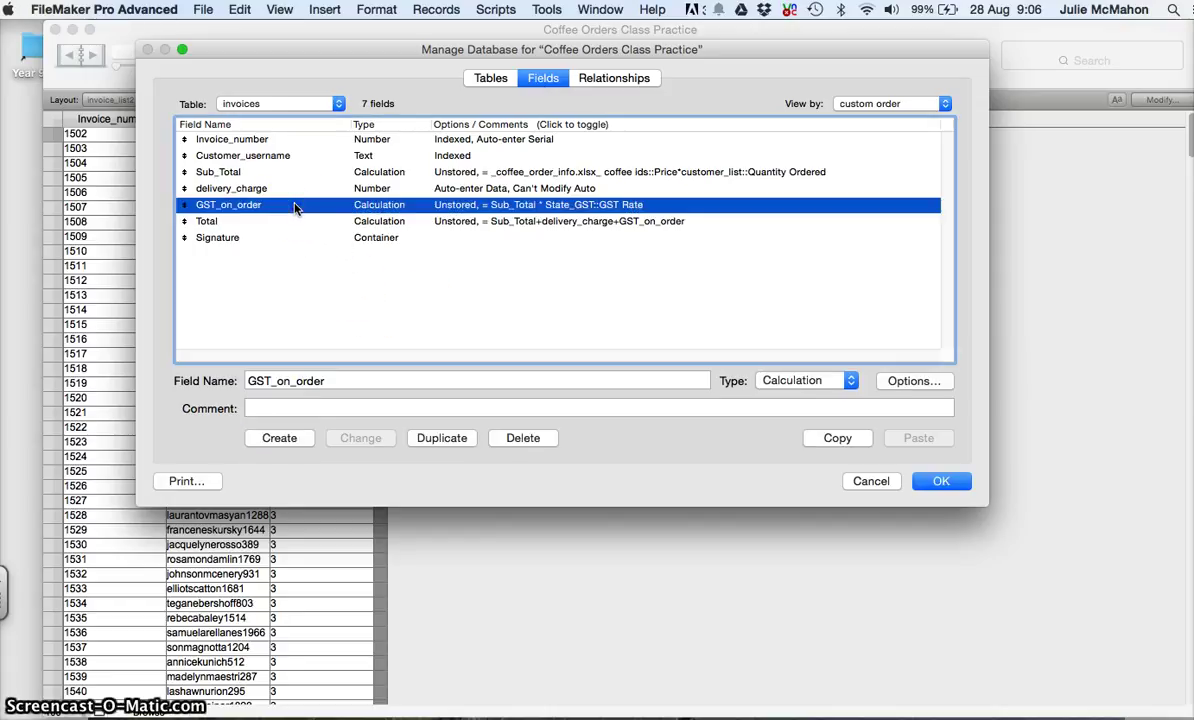
left_click(352, 156)
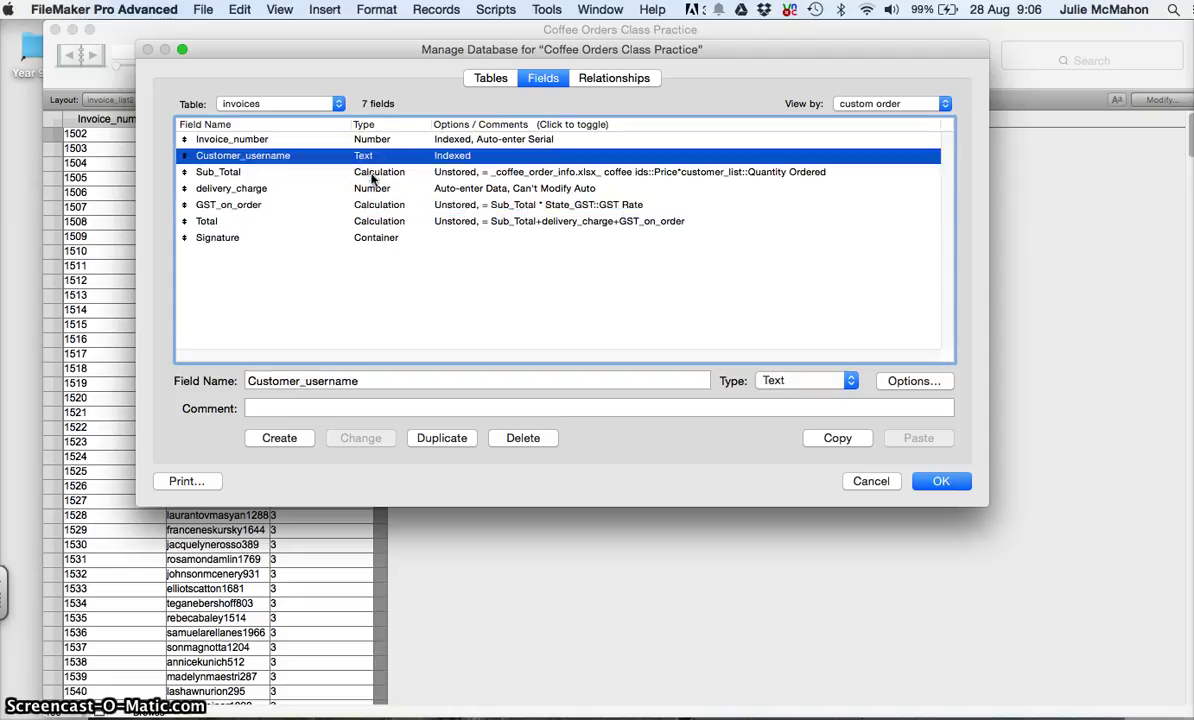
Keep the Sub_Total field as a Calculation, open its calculation definition and clear the existing formula.
left_click(372, 173)
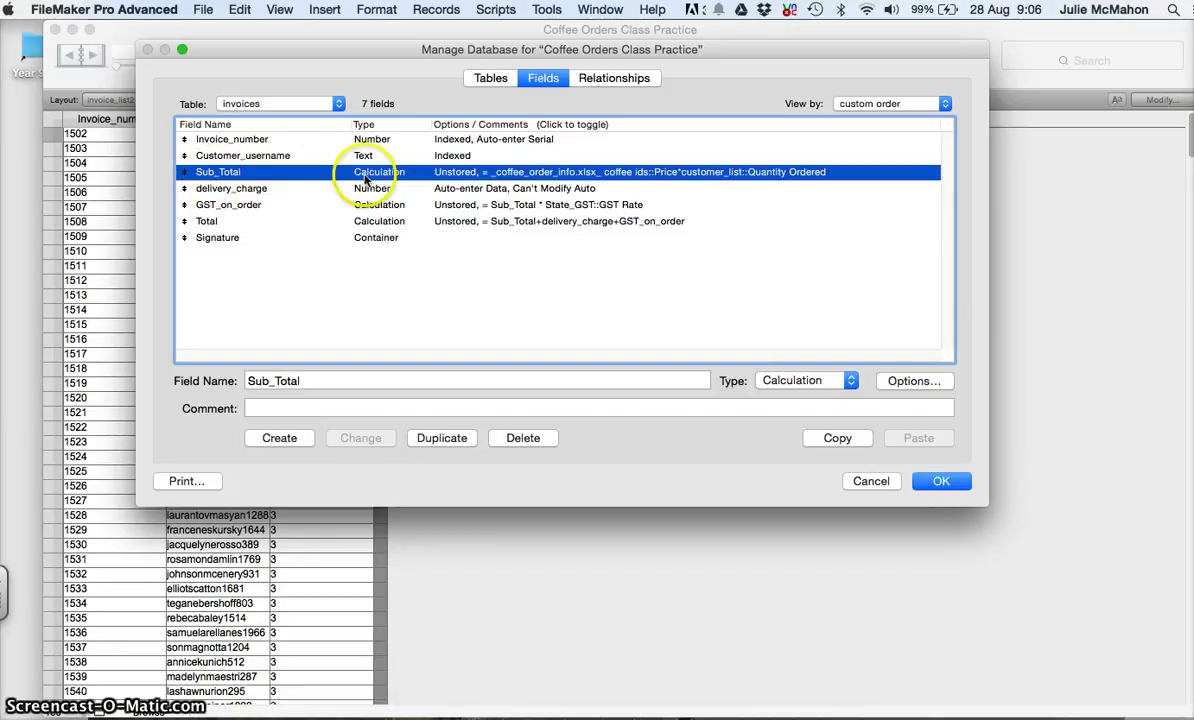
left_click(795, 381)
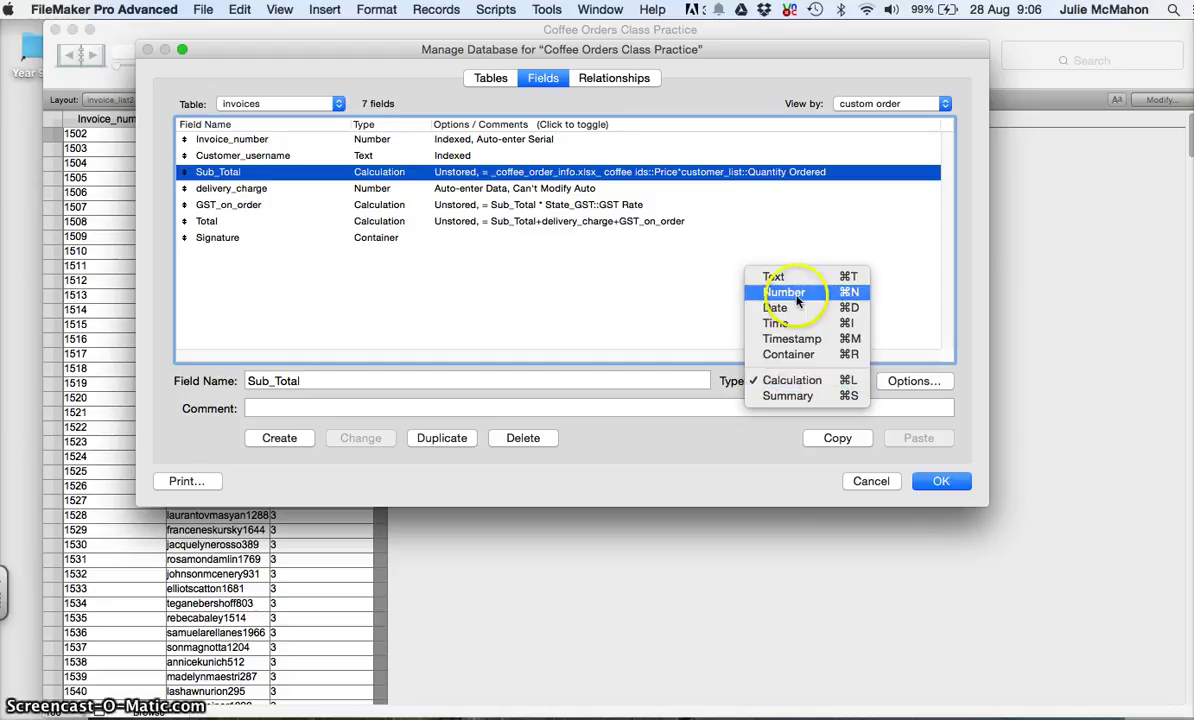
left_click(802, 380)
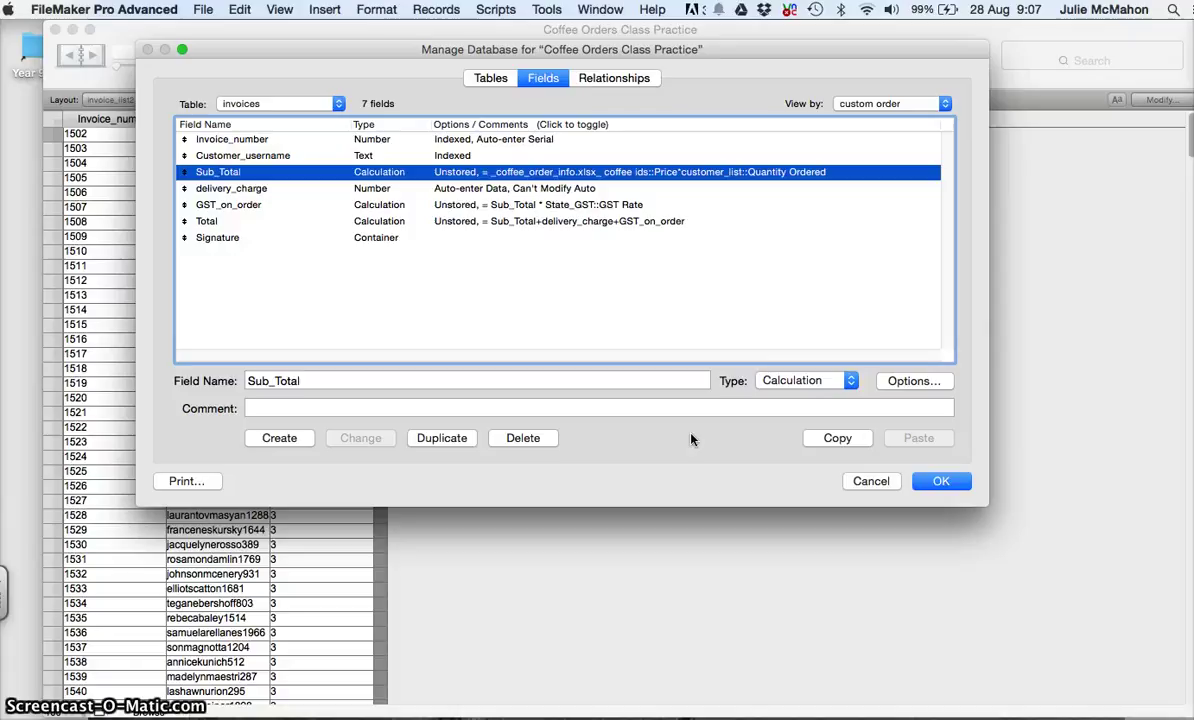
left_click(912, 381)
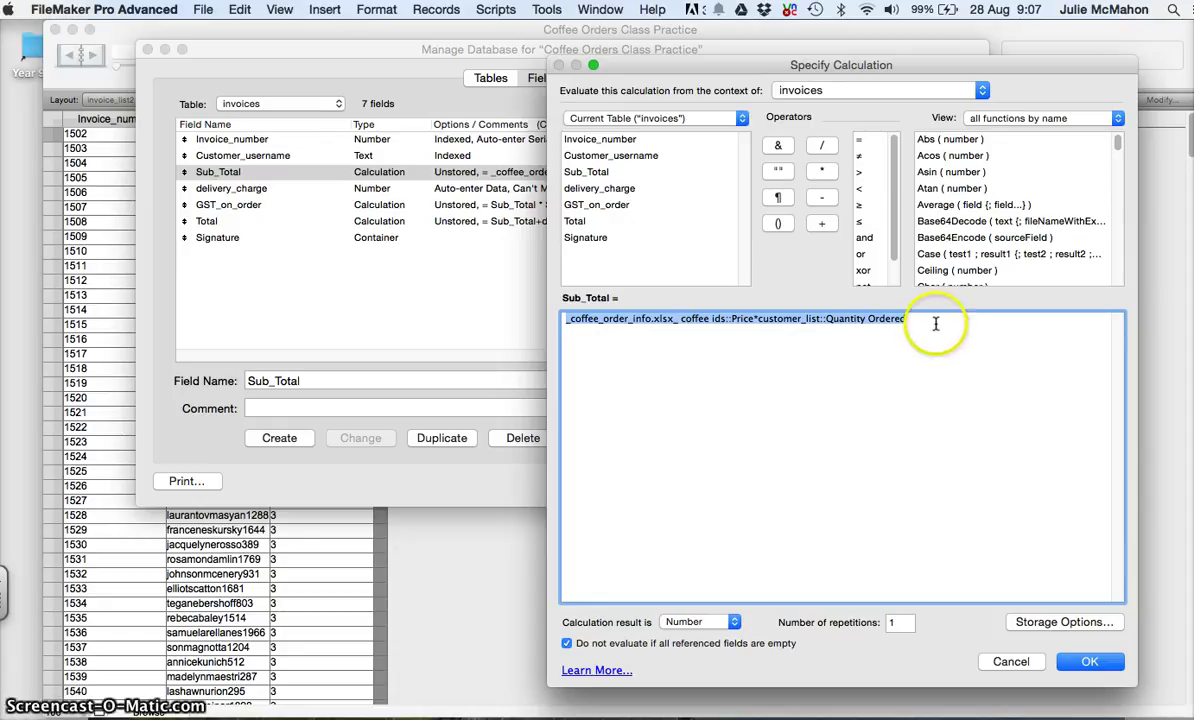
left_click_drag(906, 318, 558, 318)
key("BackSpace")
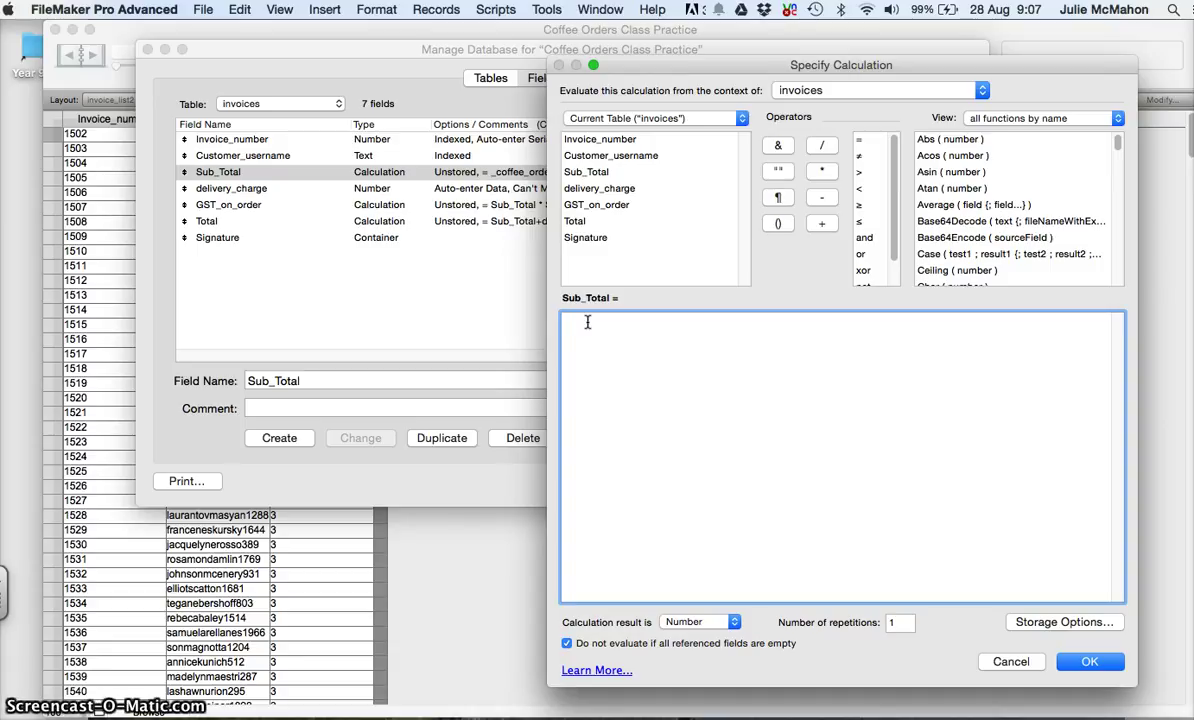
Start the Sub_Total formula with the Price field from the _coffee_order_info.xlsx_ coffee ids table, followed by a multiplication operator.
left_click(638, 119)
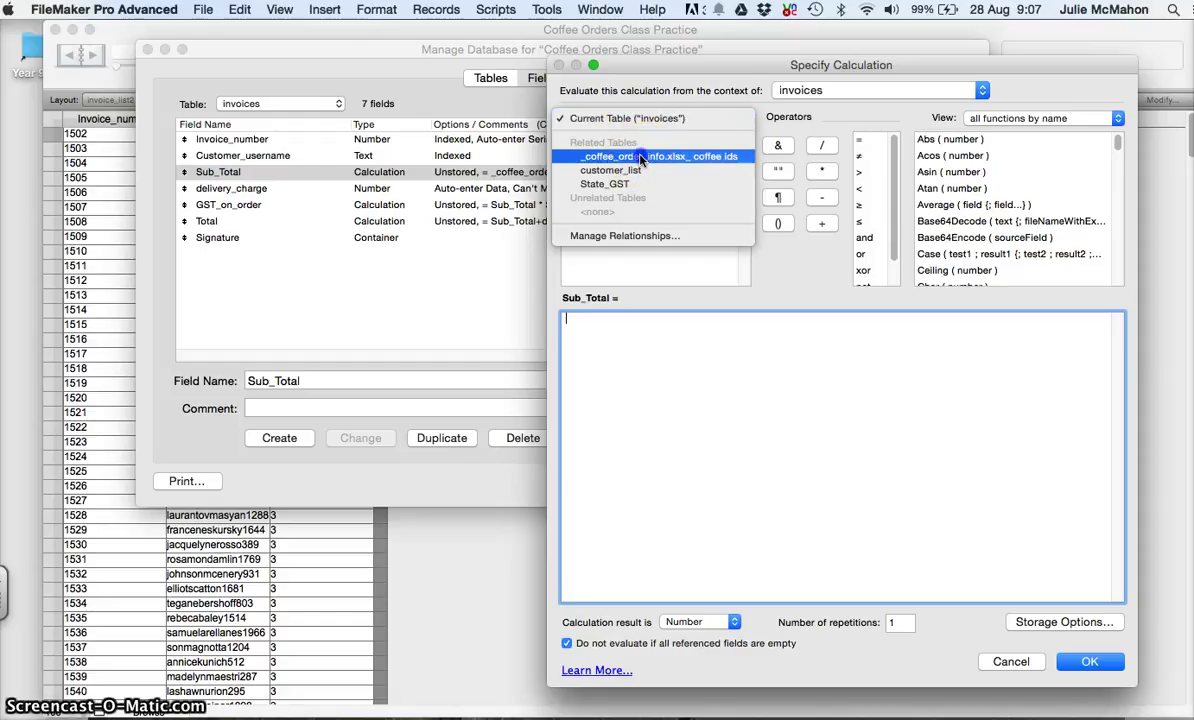
left_click(641, 157)
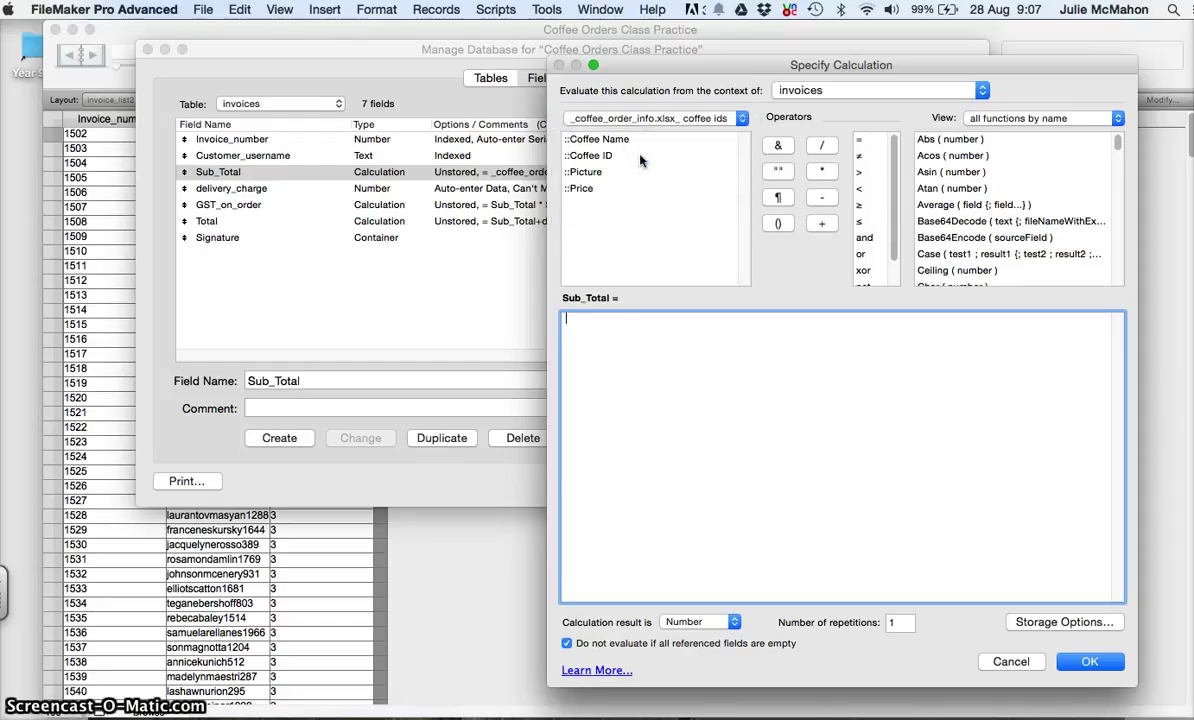
double_click(581, 189)
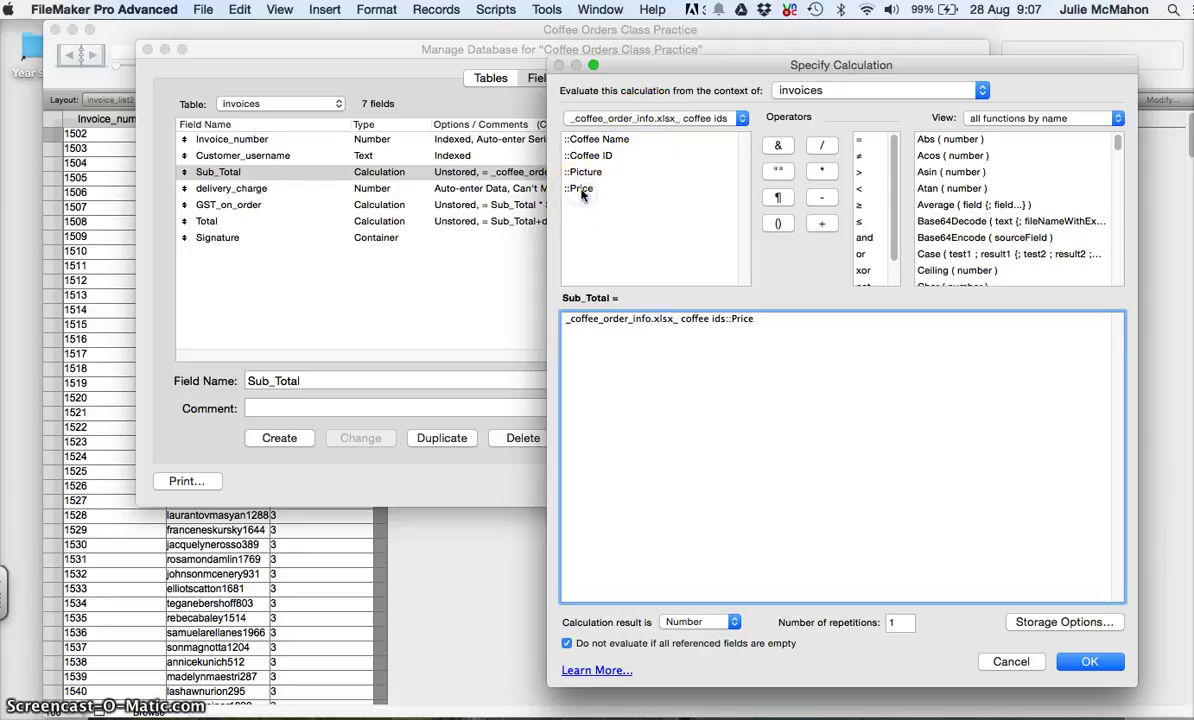
left_click(822, 171)
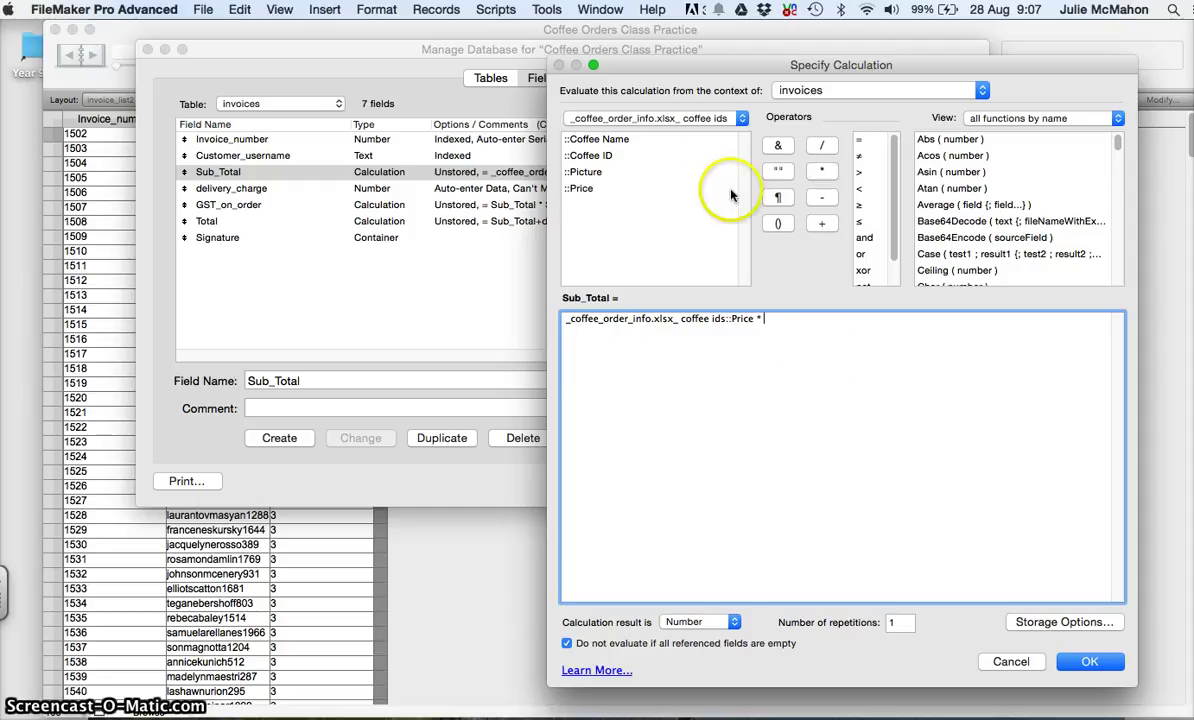
Complete the Sub_Total formula with the Quantity Ordered field from the customer_list table and save the calculation.
left_click(683, 119)
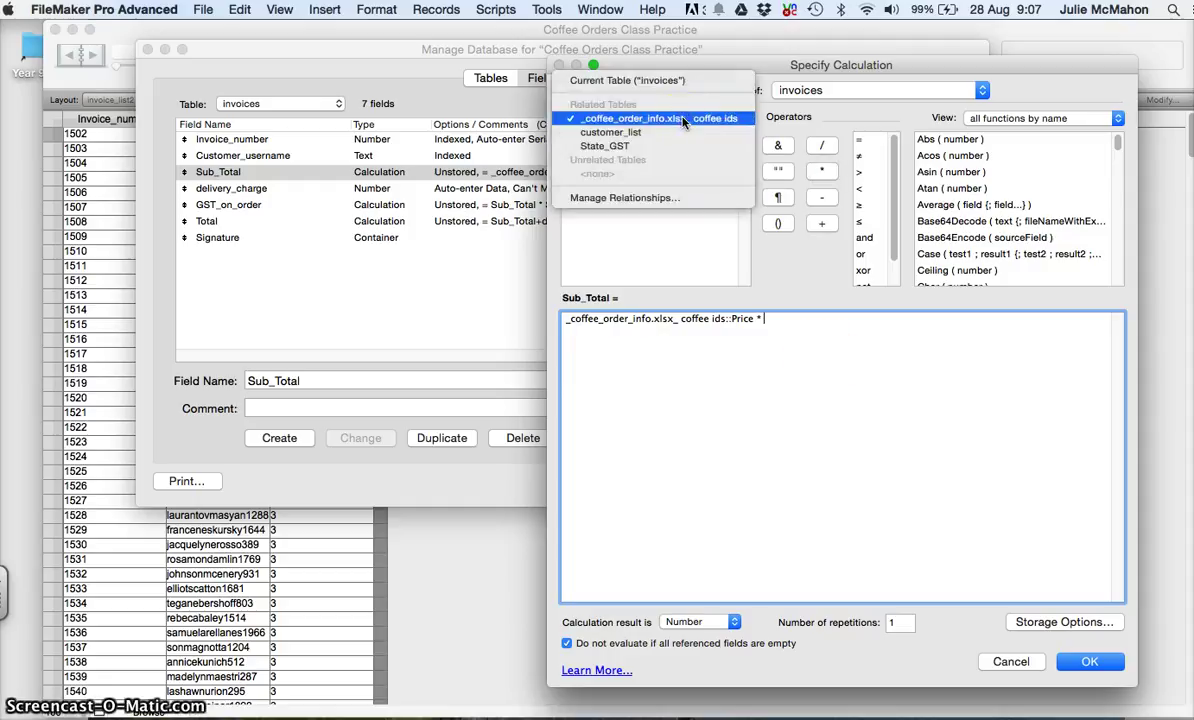
left_click(680, 131)
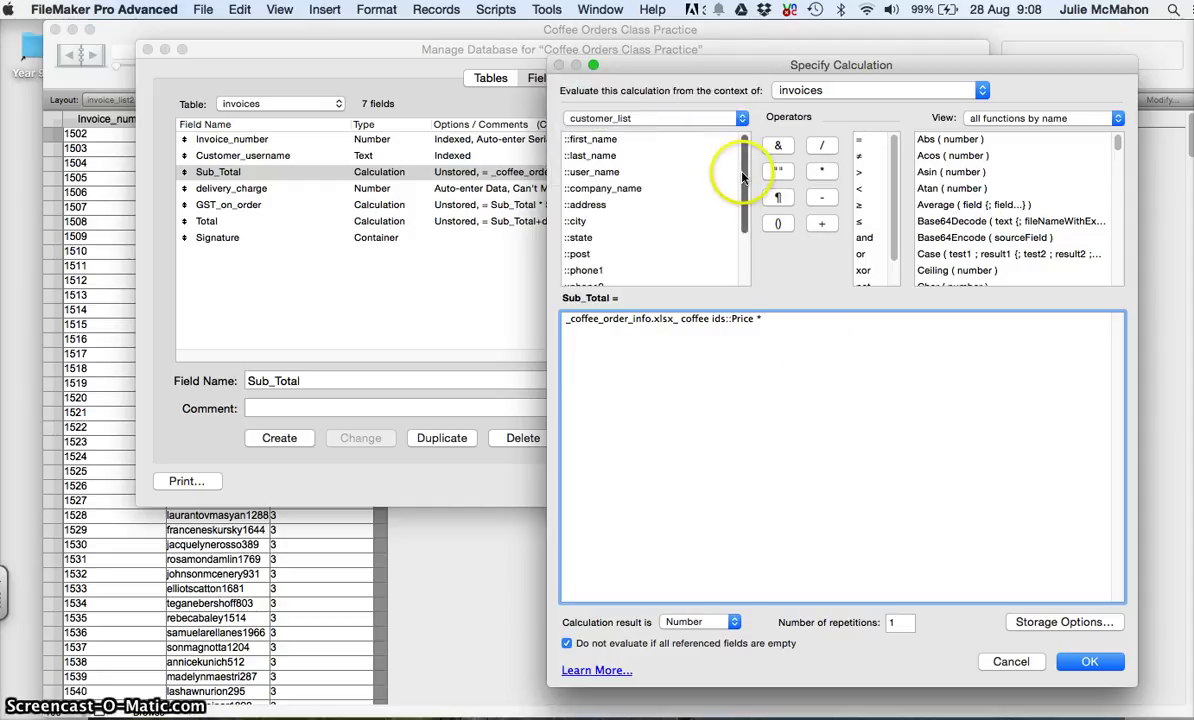
left_click_drag(745, 181, 745, 262)
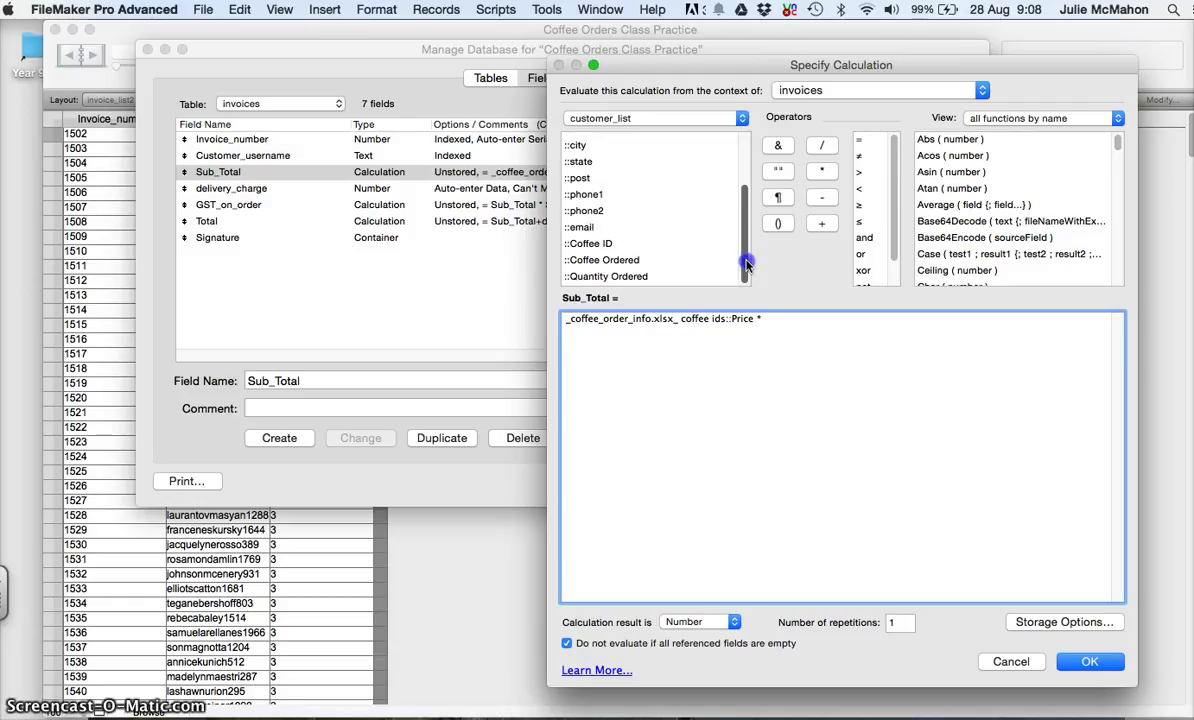
left_click(621, 283)
double_click(621, 281)
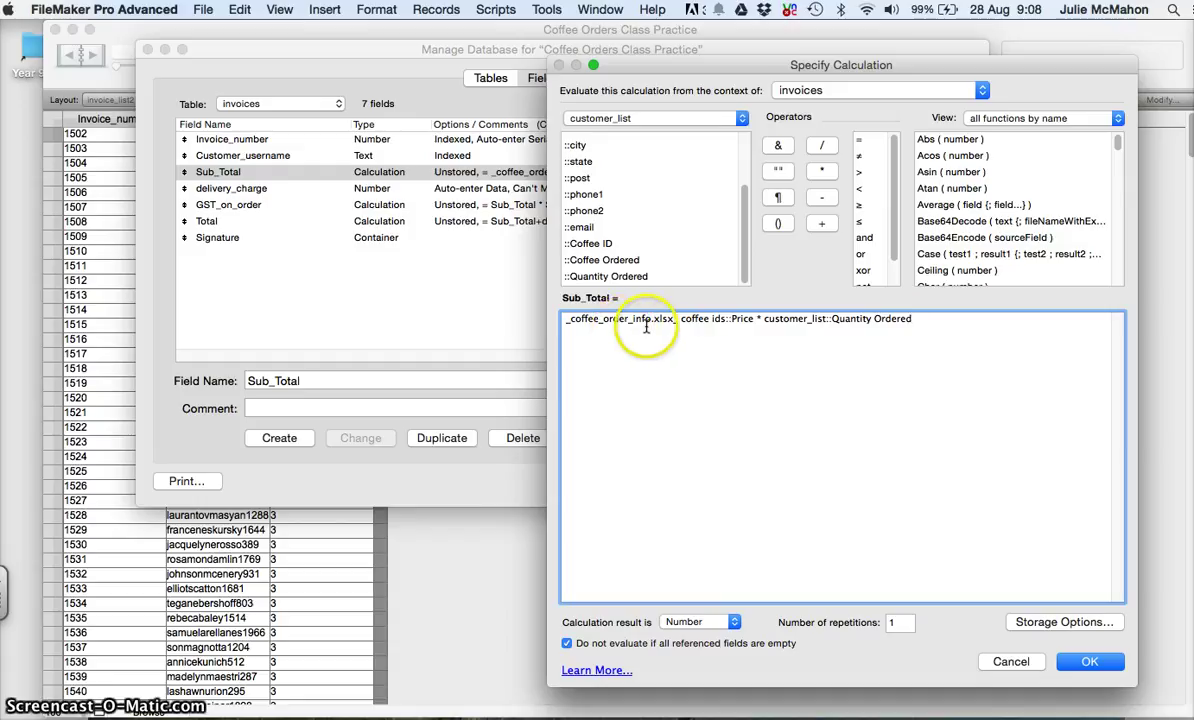
left_click(1088, 664)
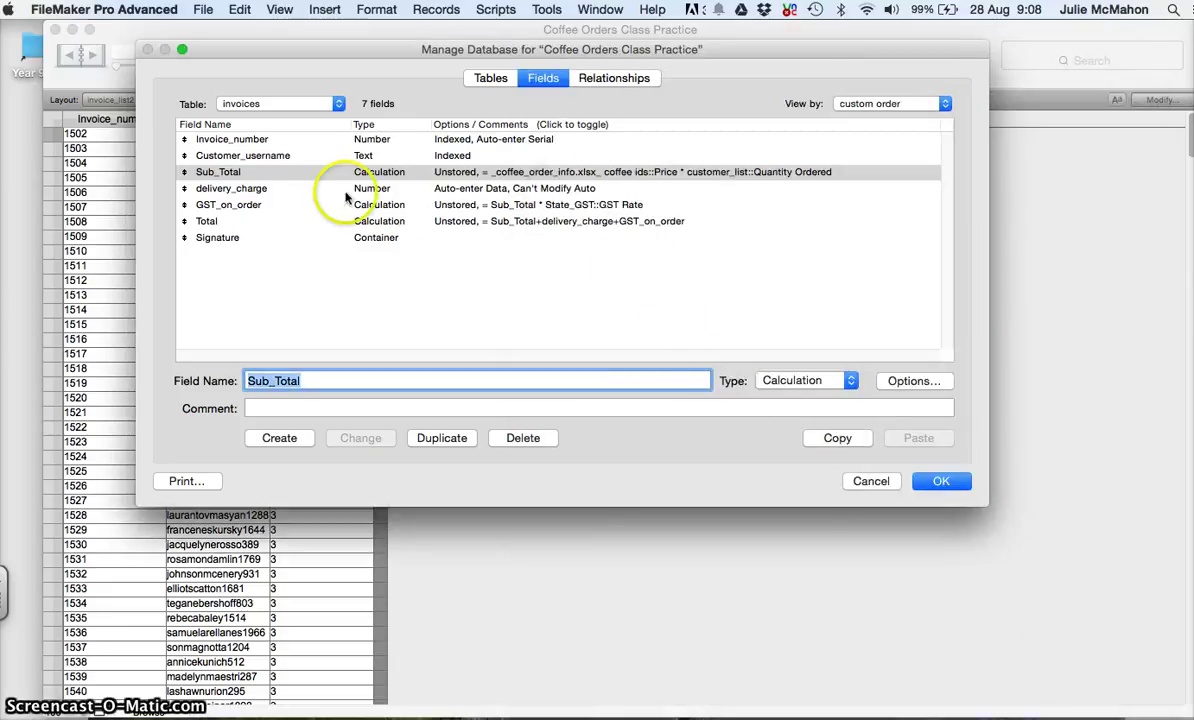
Keep the GST_on_order field as a Calculation, open its calculation definition and clear the existing formula.
left_click(256, 190)
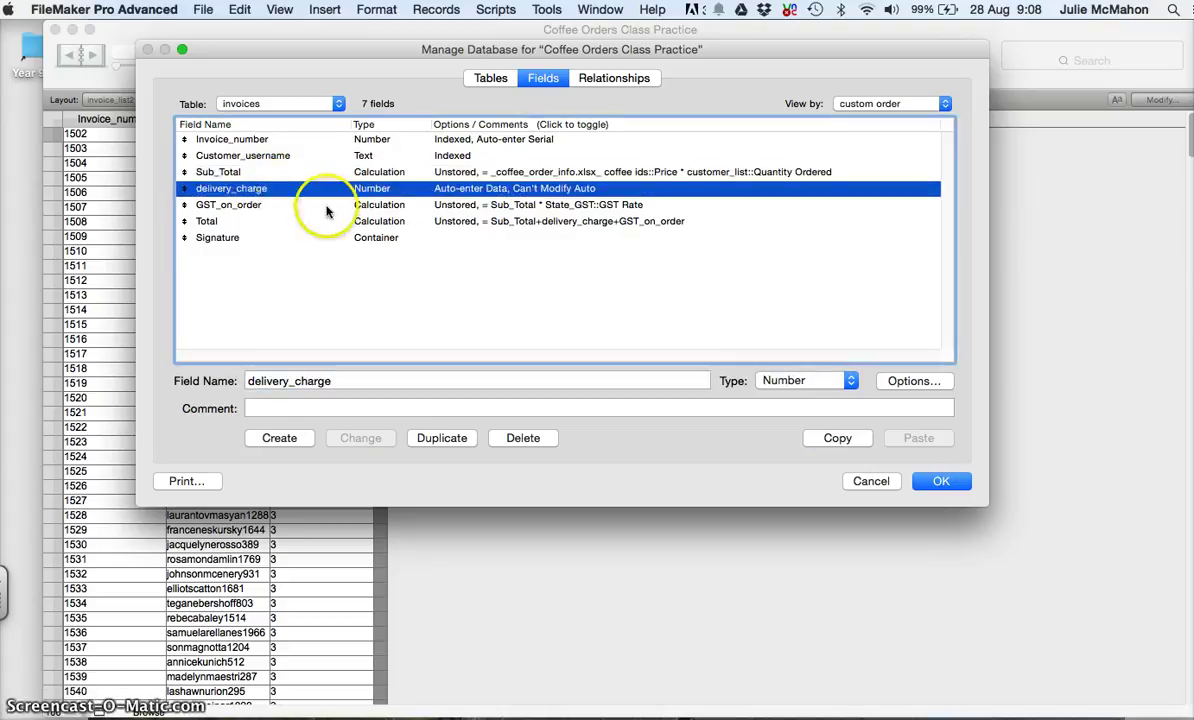
left_click(257, 205)
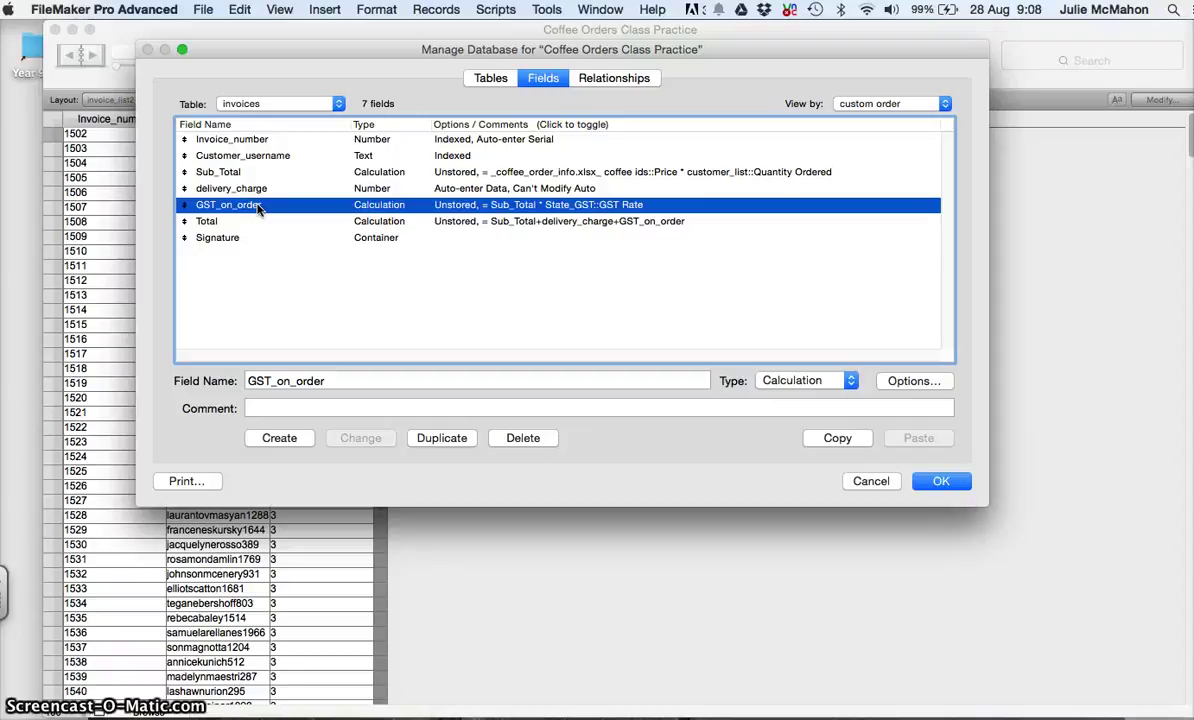
left_click(790, 381)
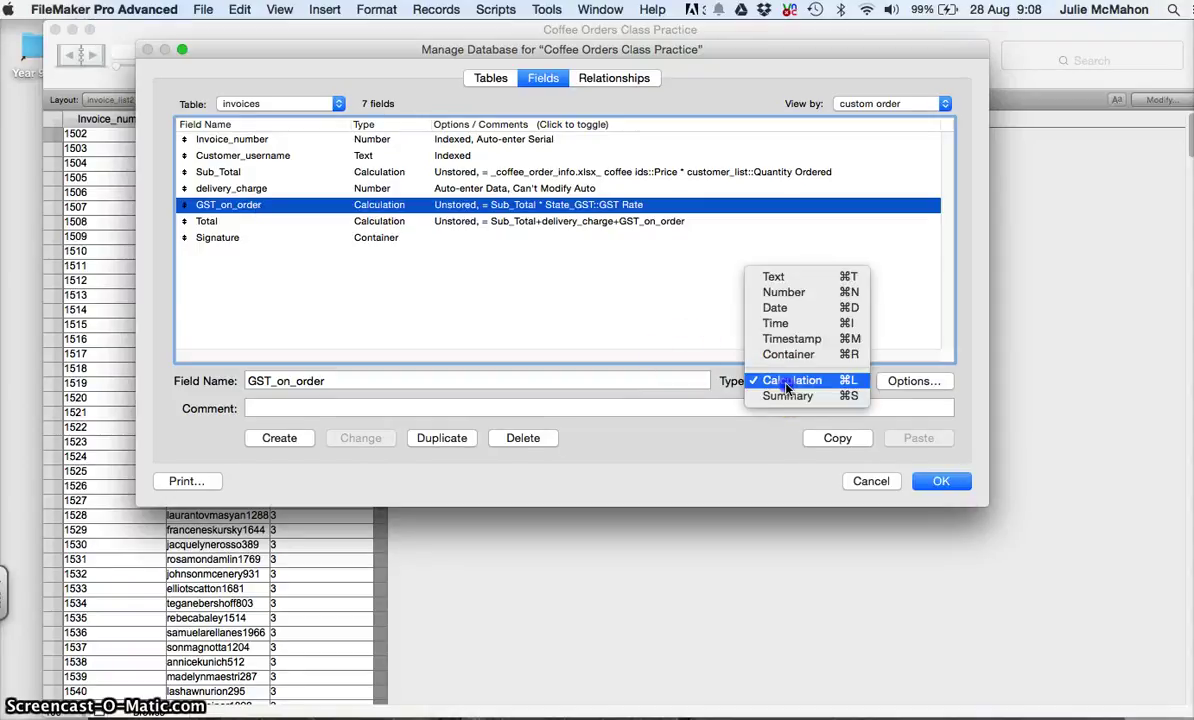
left_click(788, 383)
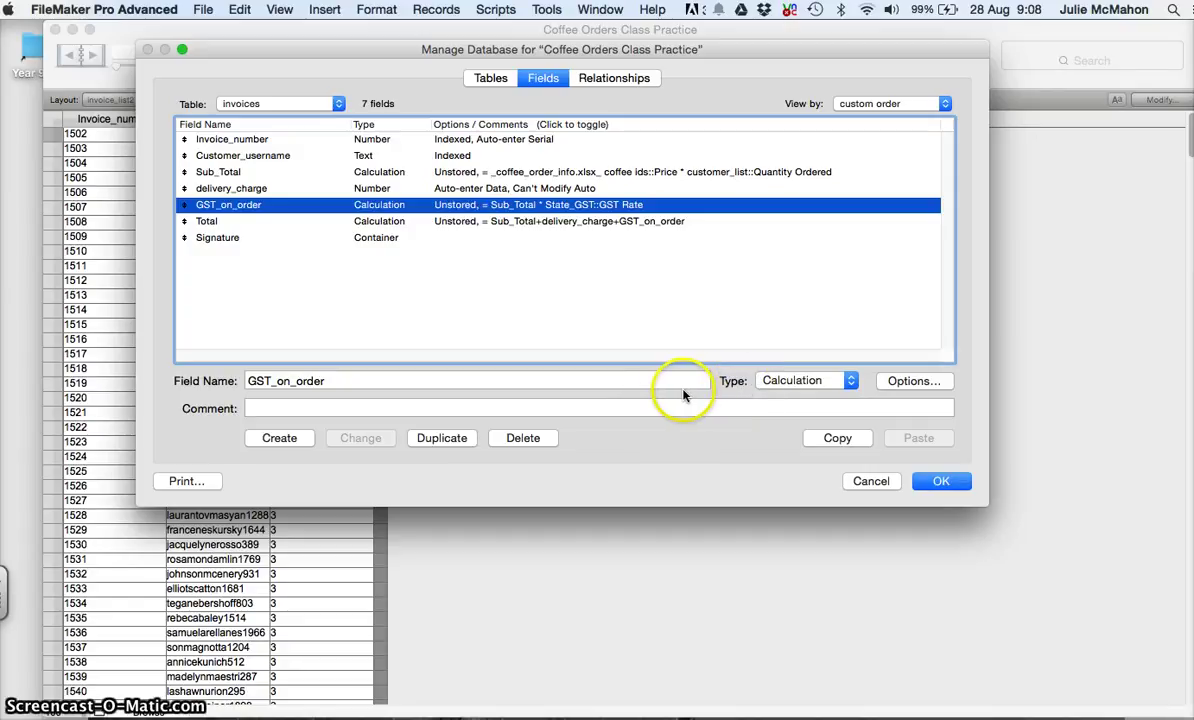
left_click(912, 381)
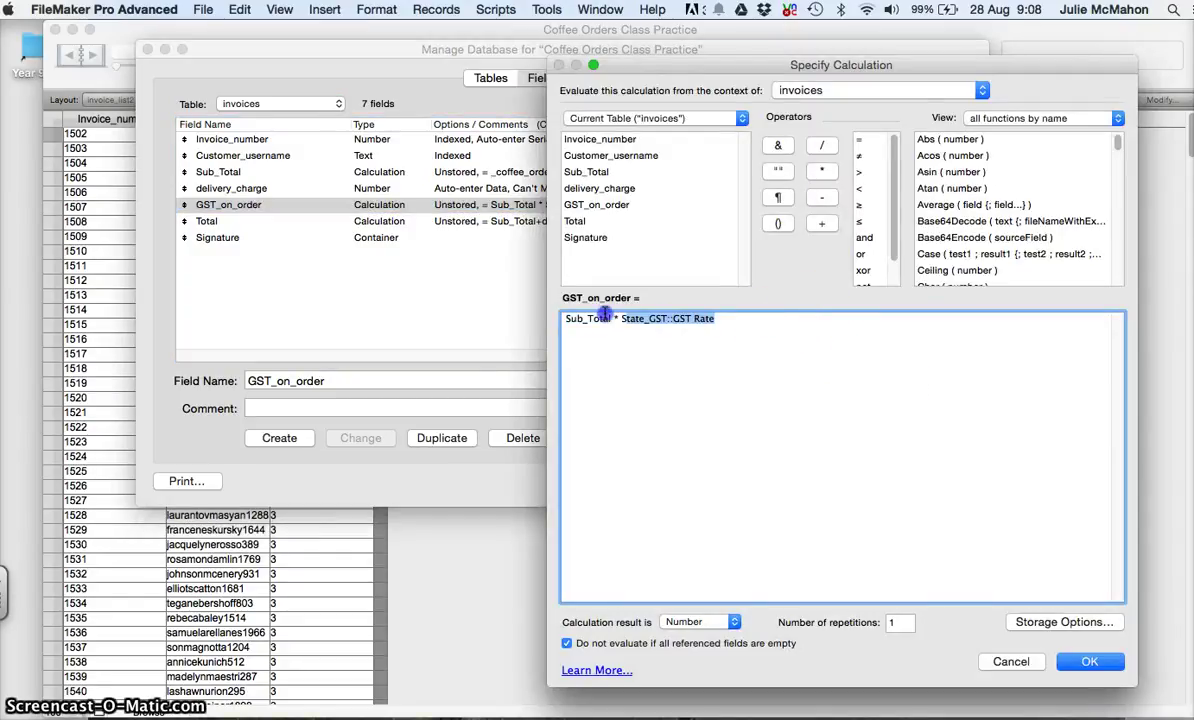
key("BackSpace")
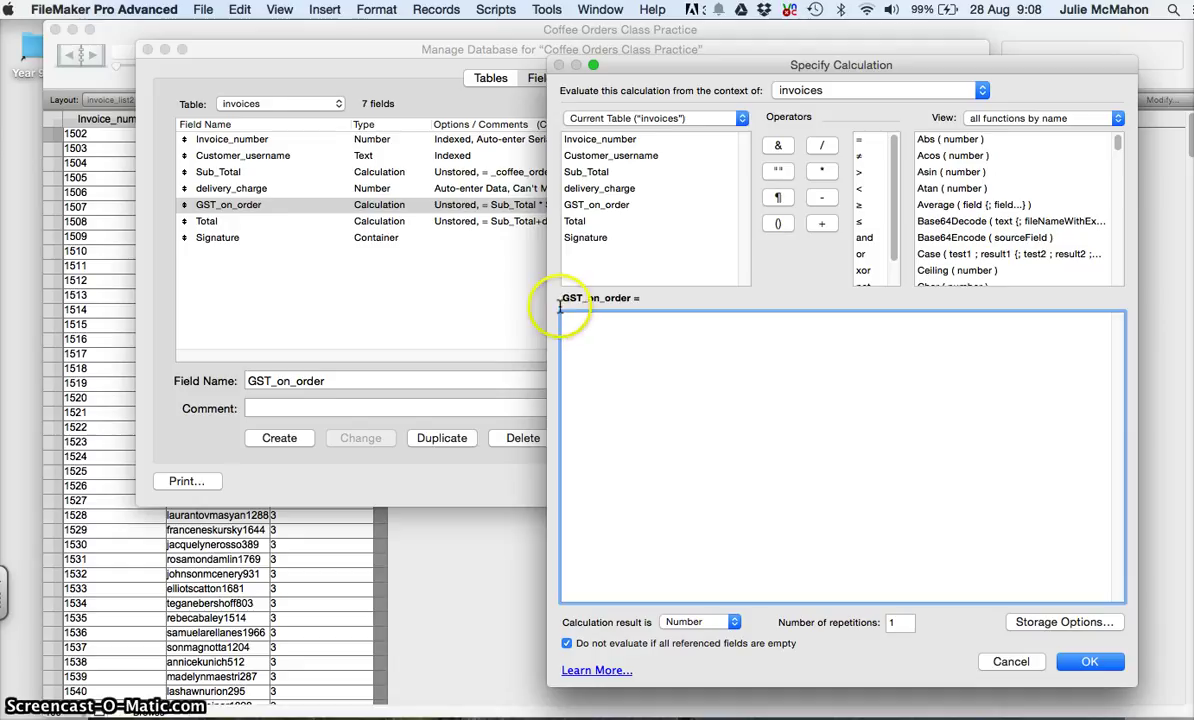
Build the GST_on_order formula as Sub_Total * State_GST::GST Rate and save the calculation.
double_click(584, 172)
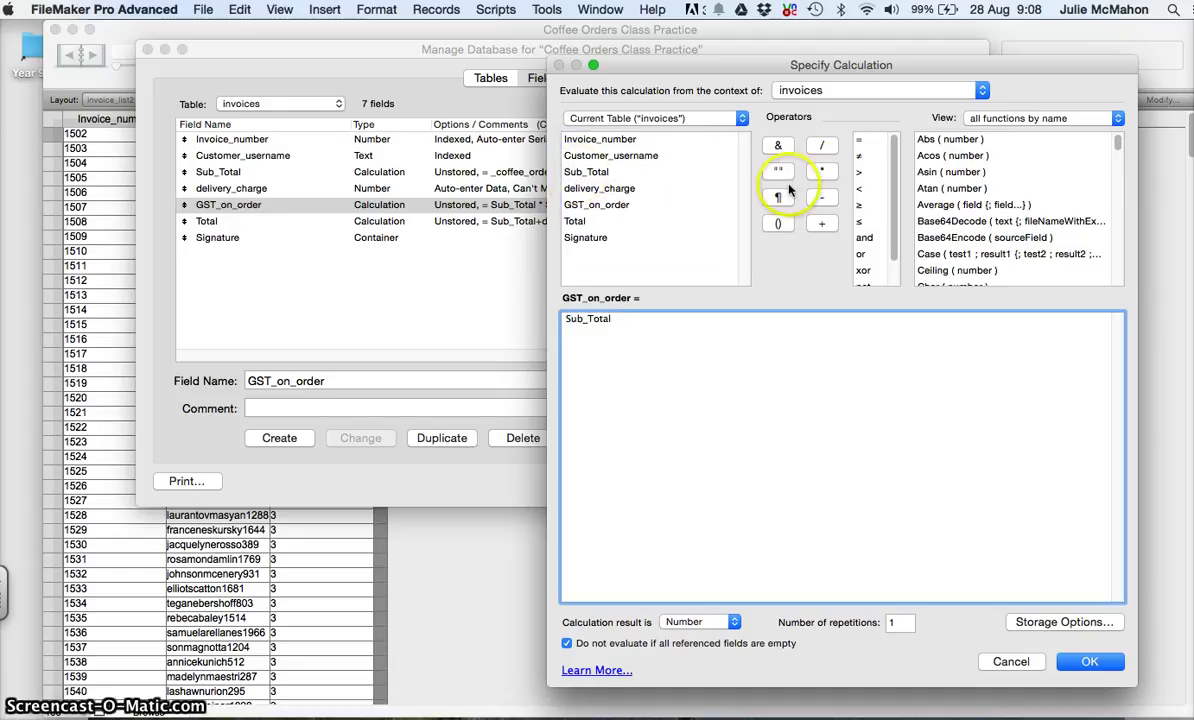
left_click(822, 172)
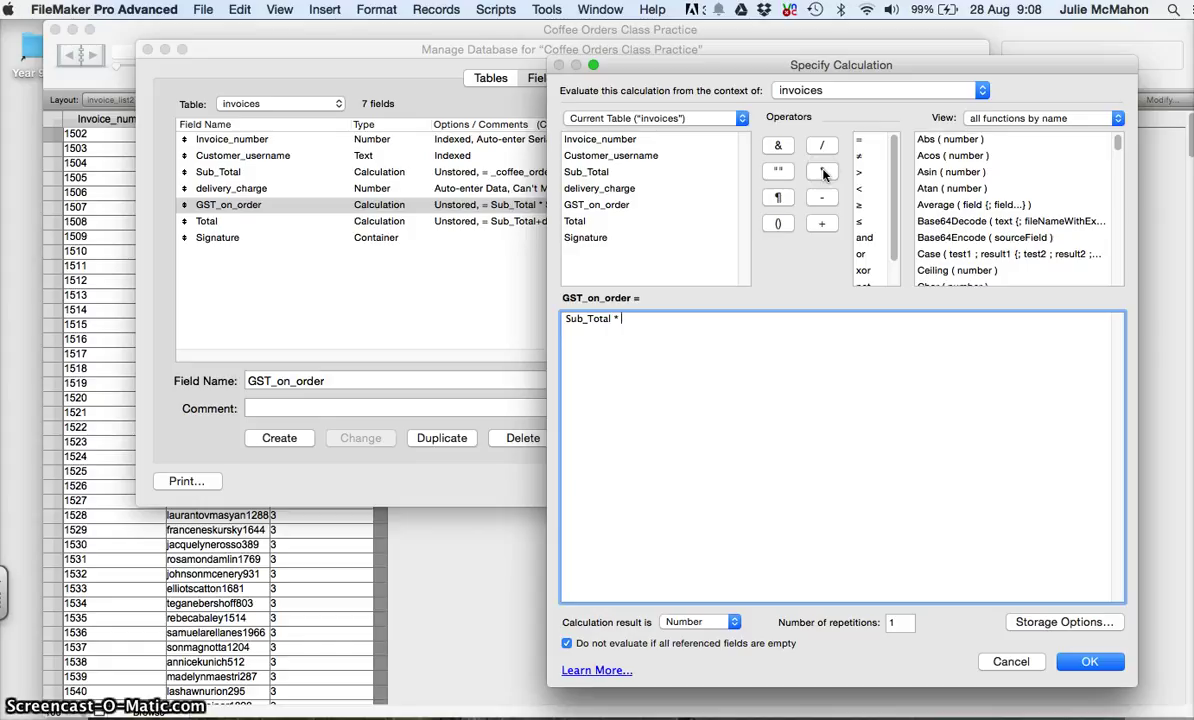
left_click(668, 118)
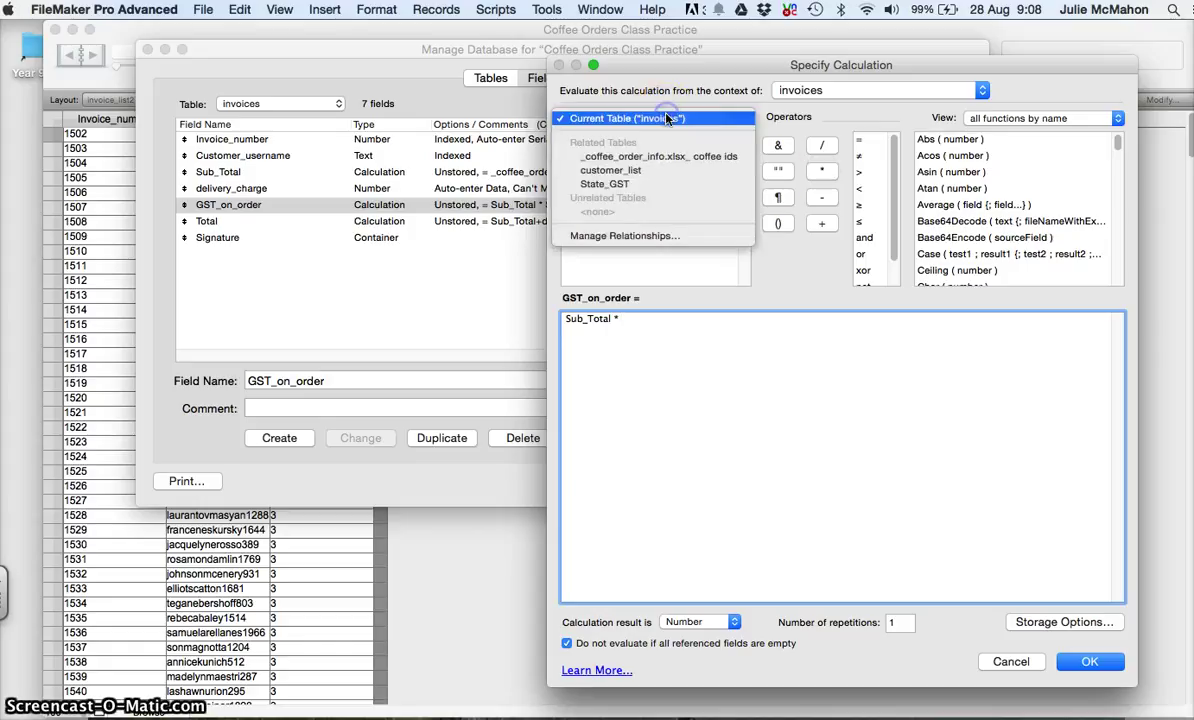
left_click(648, 185)
left_click(588, 157)
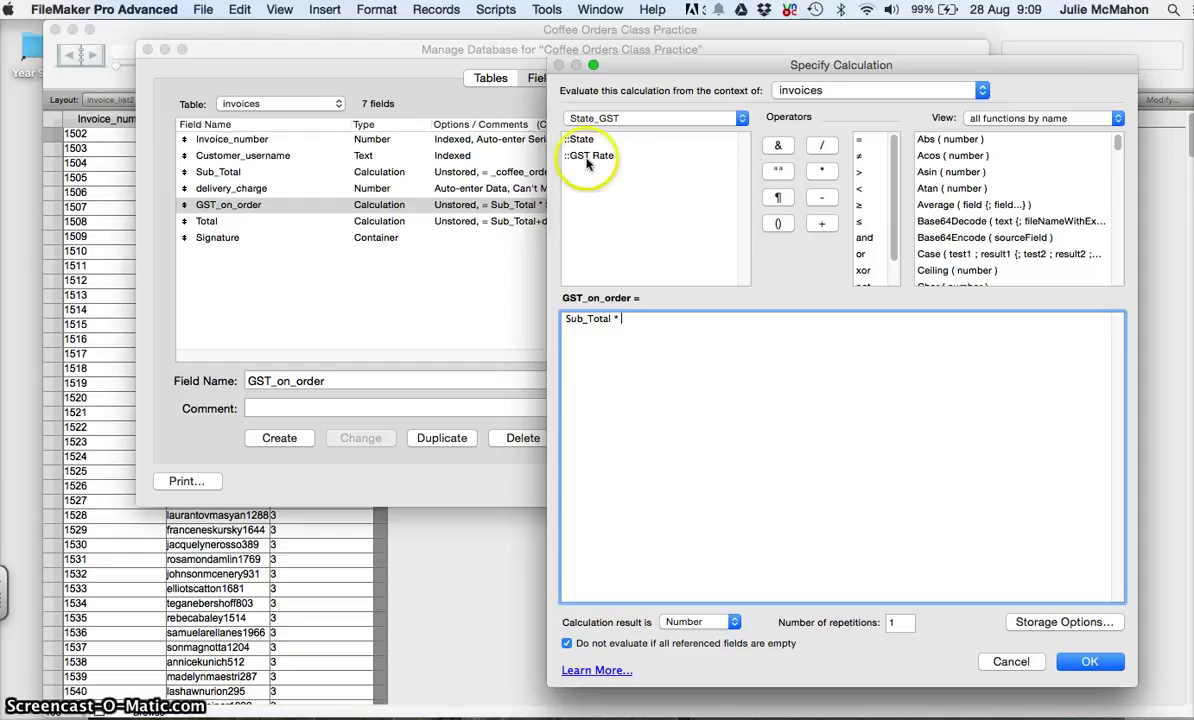
double_click(588, 157)
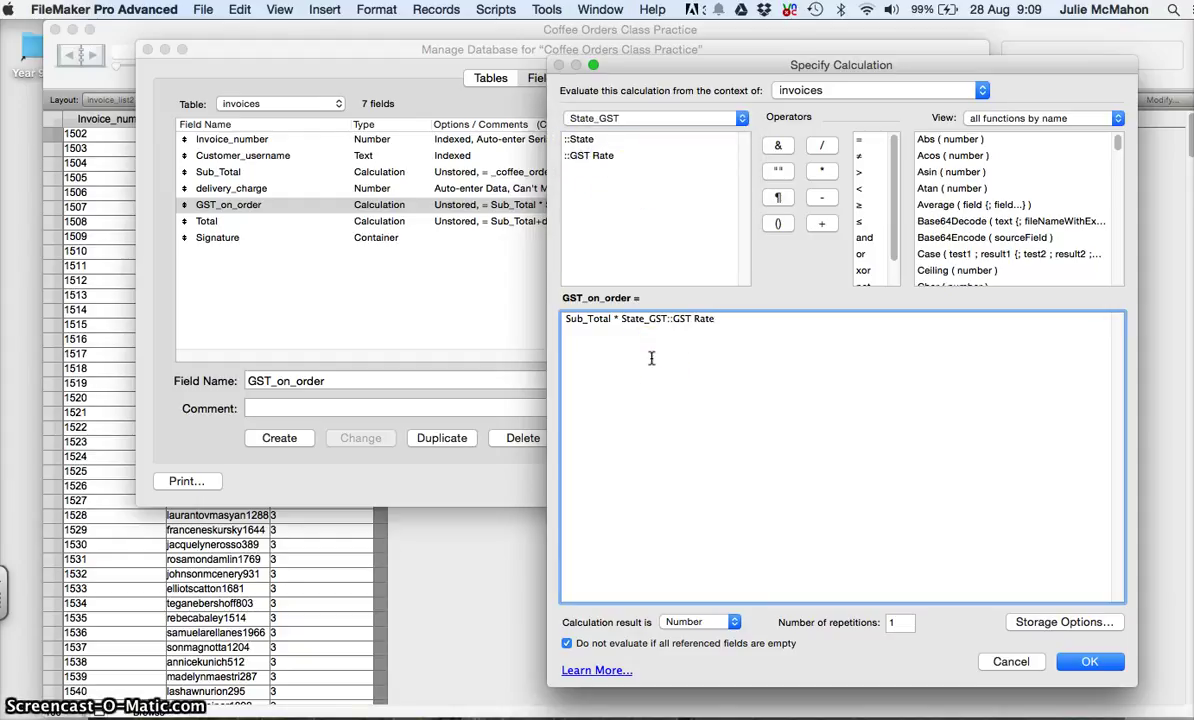
left_click(1092, 662)
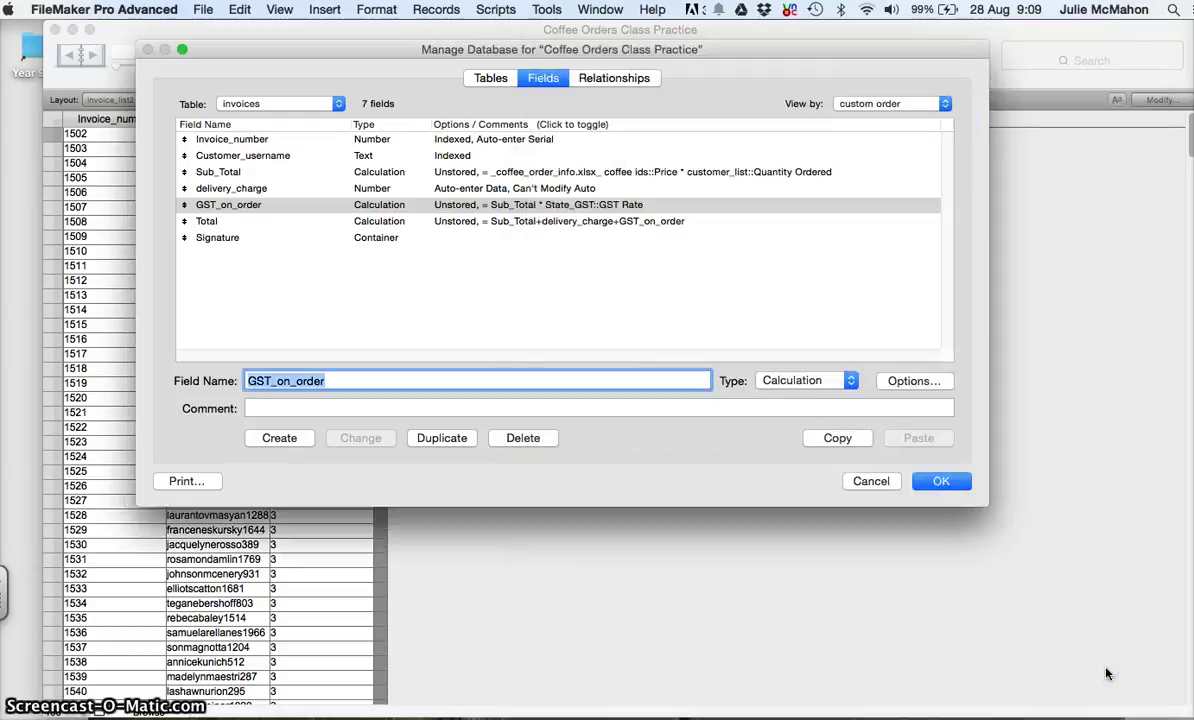
Keep the Total field as a Calculation, open its calculation definition and clear the existing formula.
left_click(499, 227)
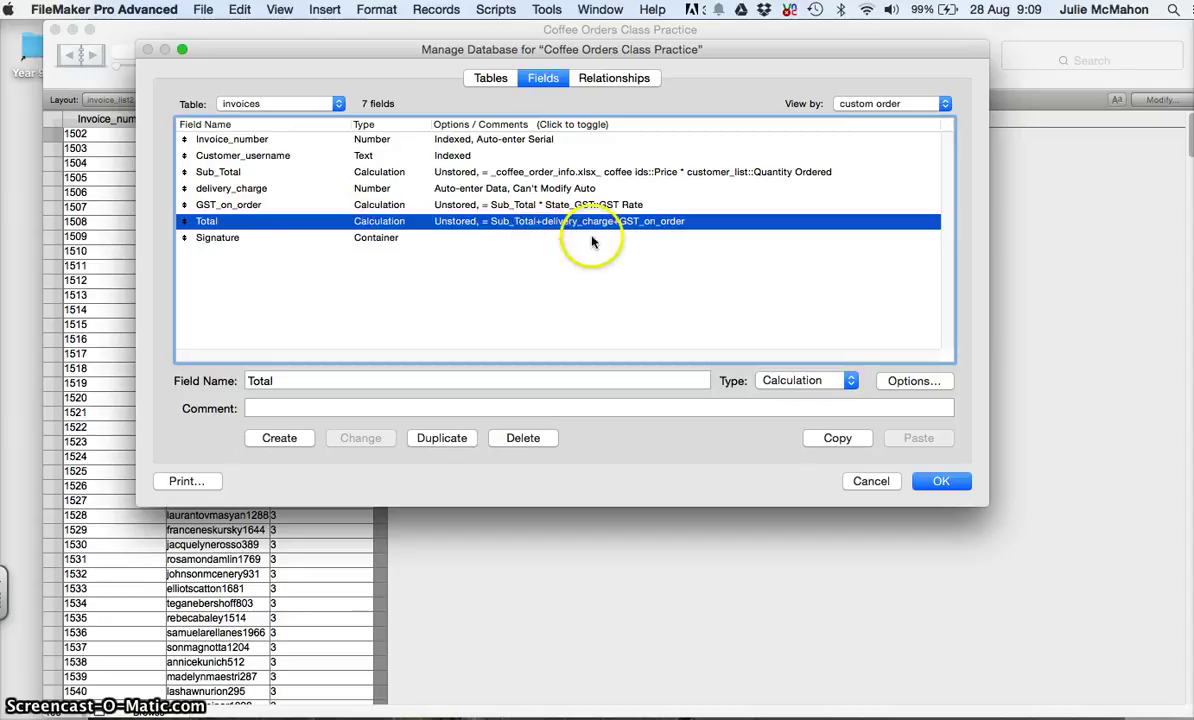
left_click(799, 381)
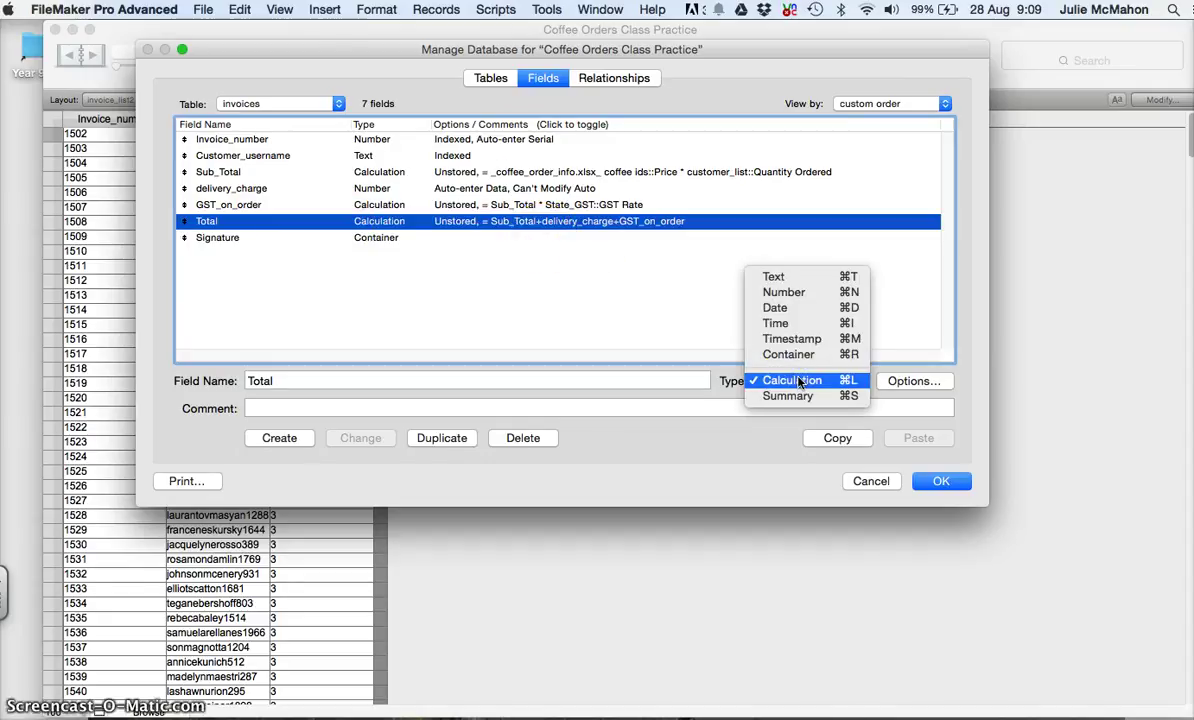
left_click(799, 381)
left_click(900, 384)
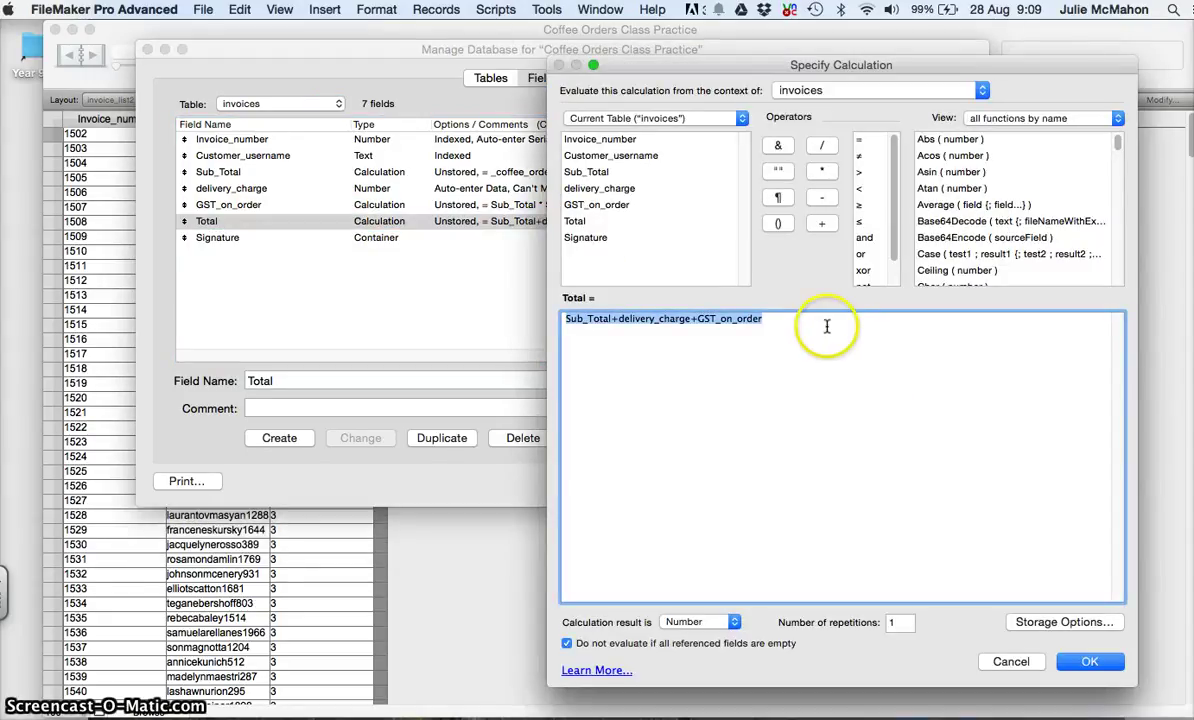
left_click(776, 321)
left_click_drag(776, 322, 550, 320)
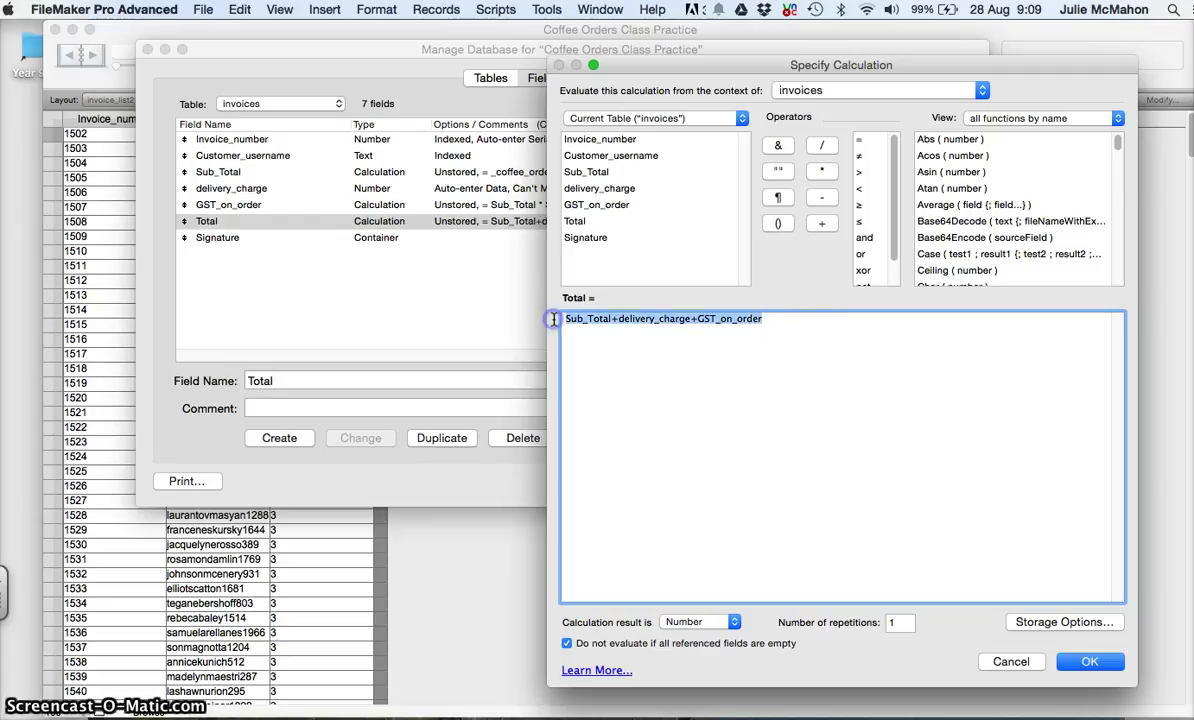
key("BackSpace")
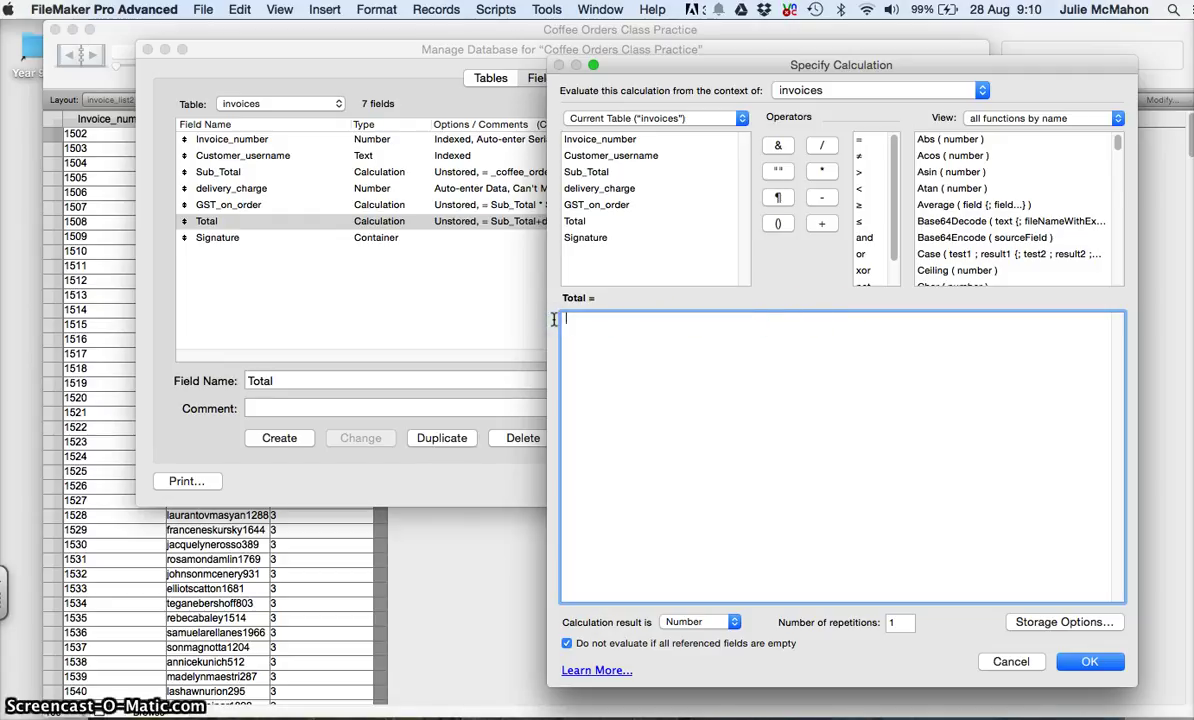
Build the Total formula as Sub_Total + delivery_charge + GST_on_order, save the calculation and close the database definition.
double_click(586, 172)
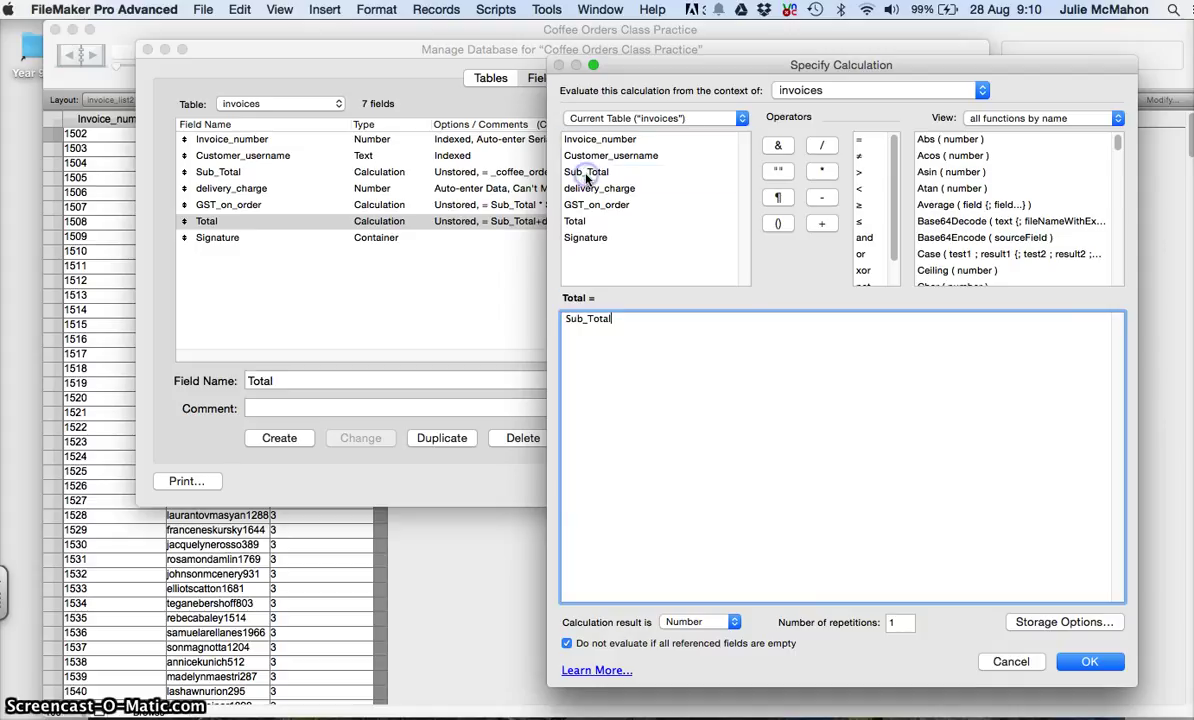
left_click(822, 225)
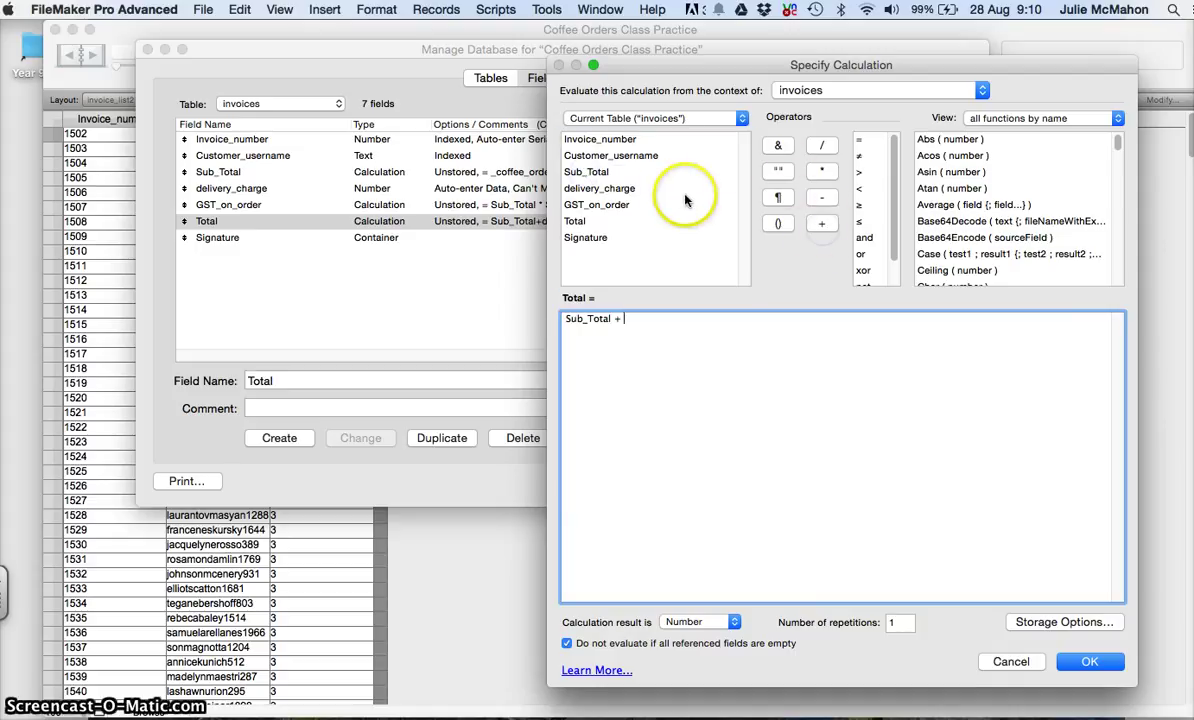
double_click(617, 190)
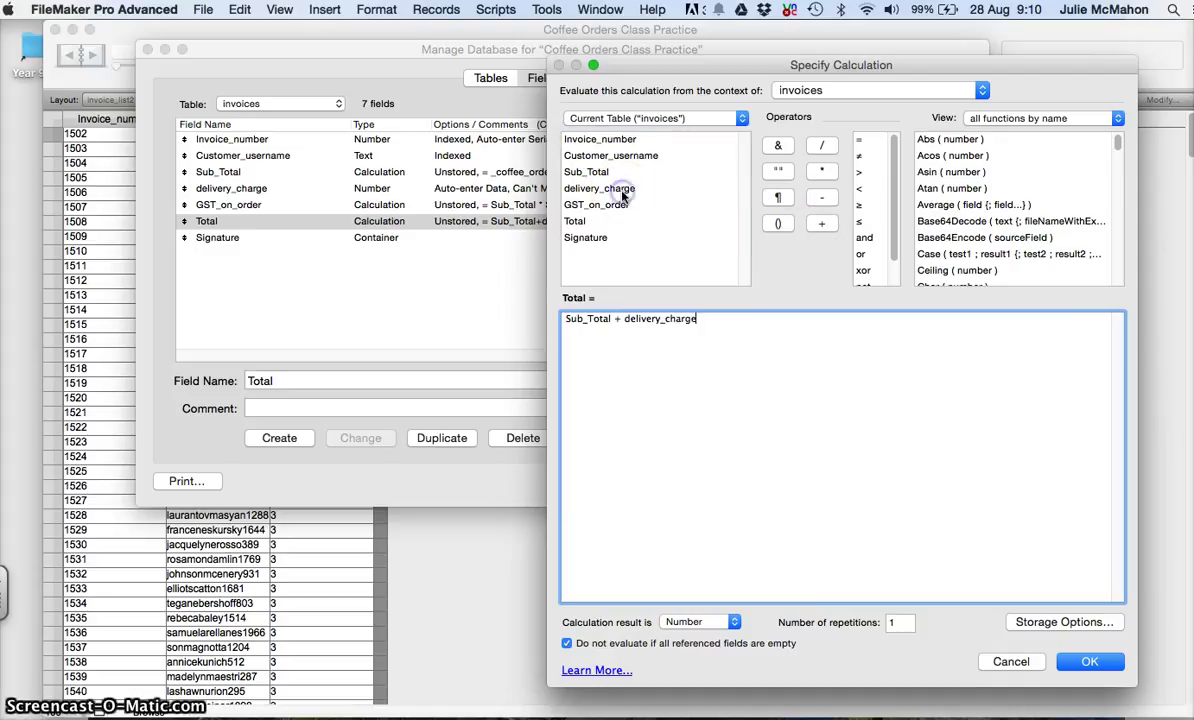
left_click(823, 225)
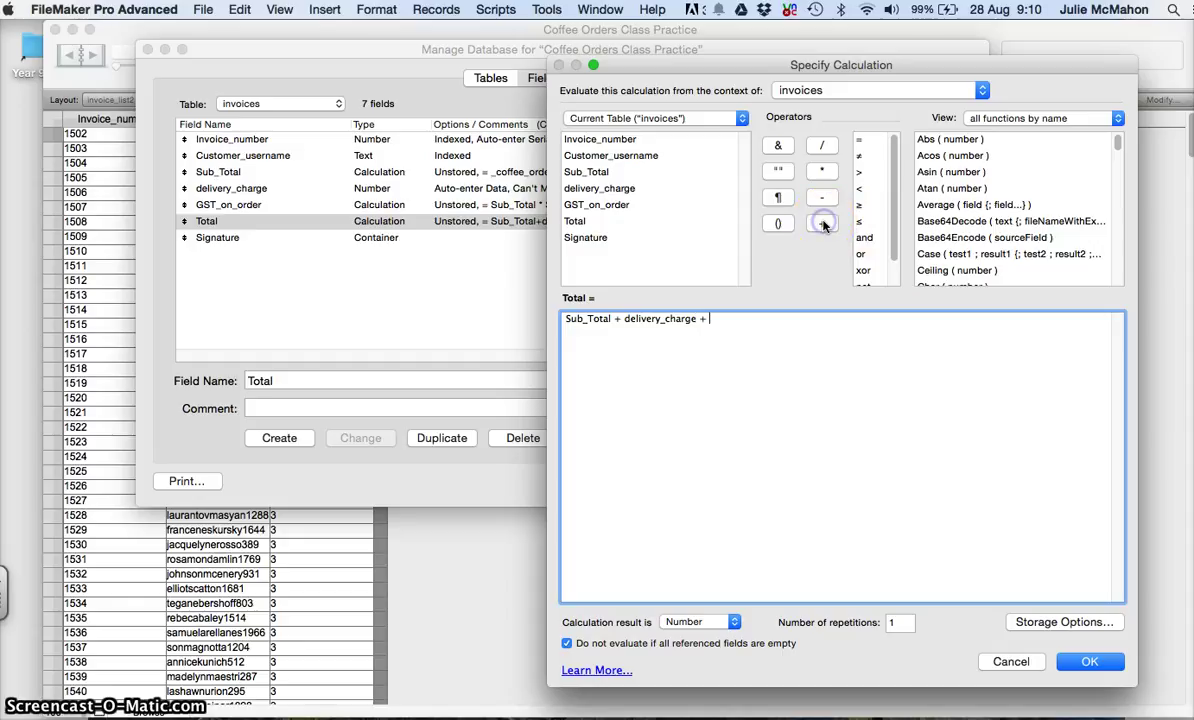
left_click(627, 206)
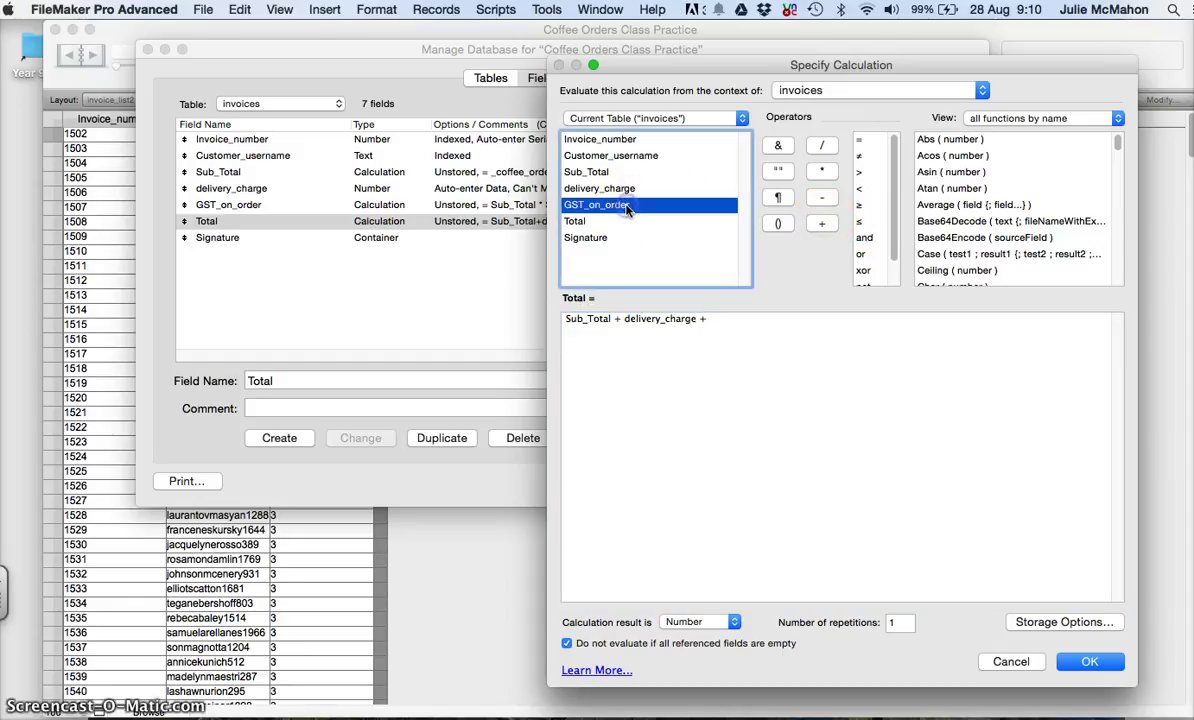
double_click(627, 206)
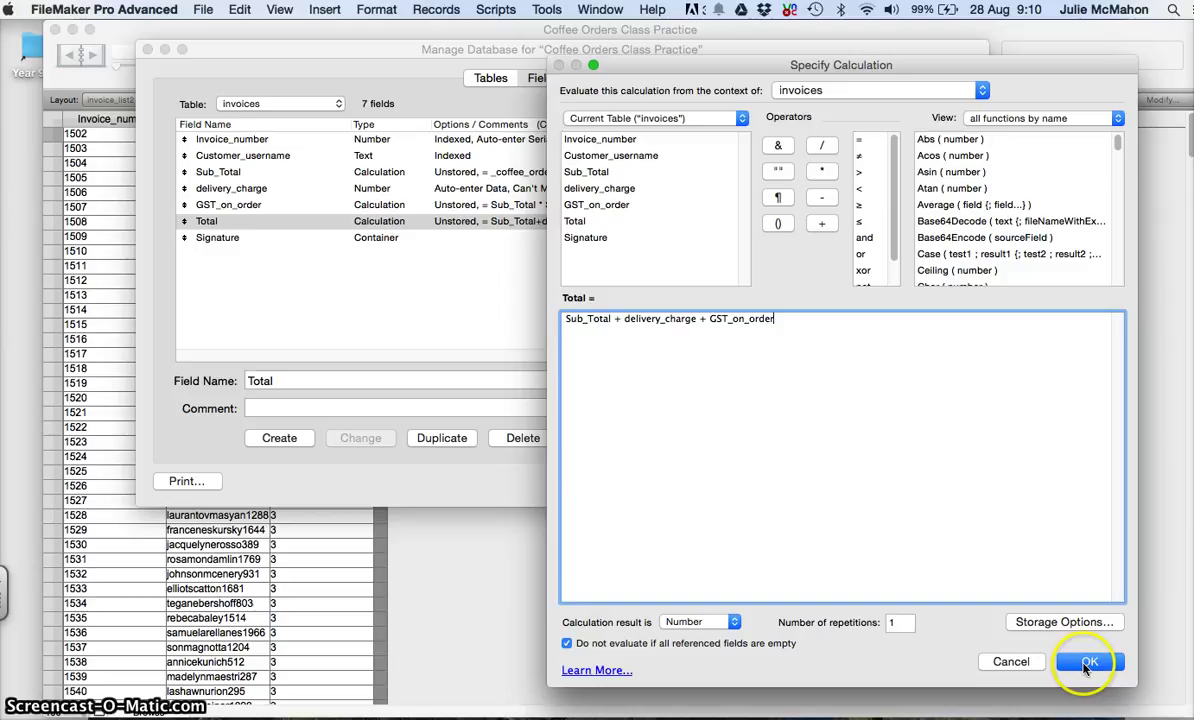
left_click(1088, 663)
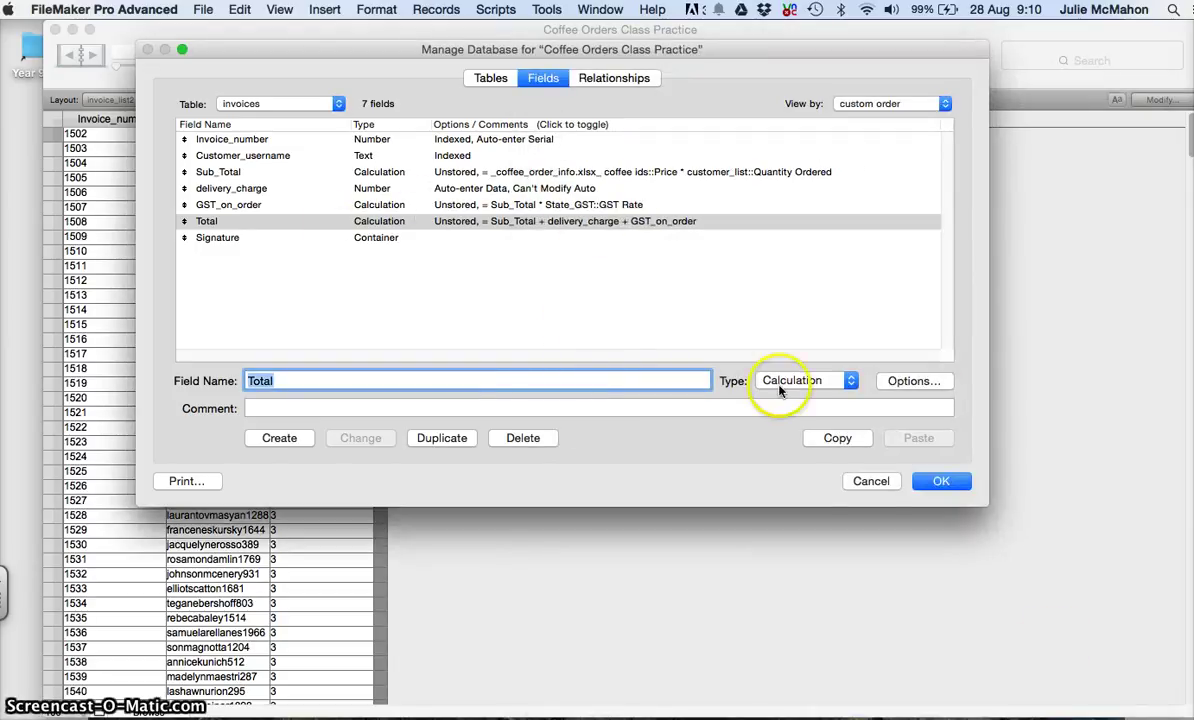
left_click(942, 483)
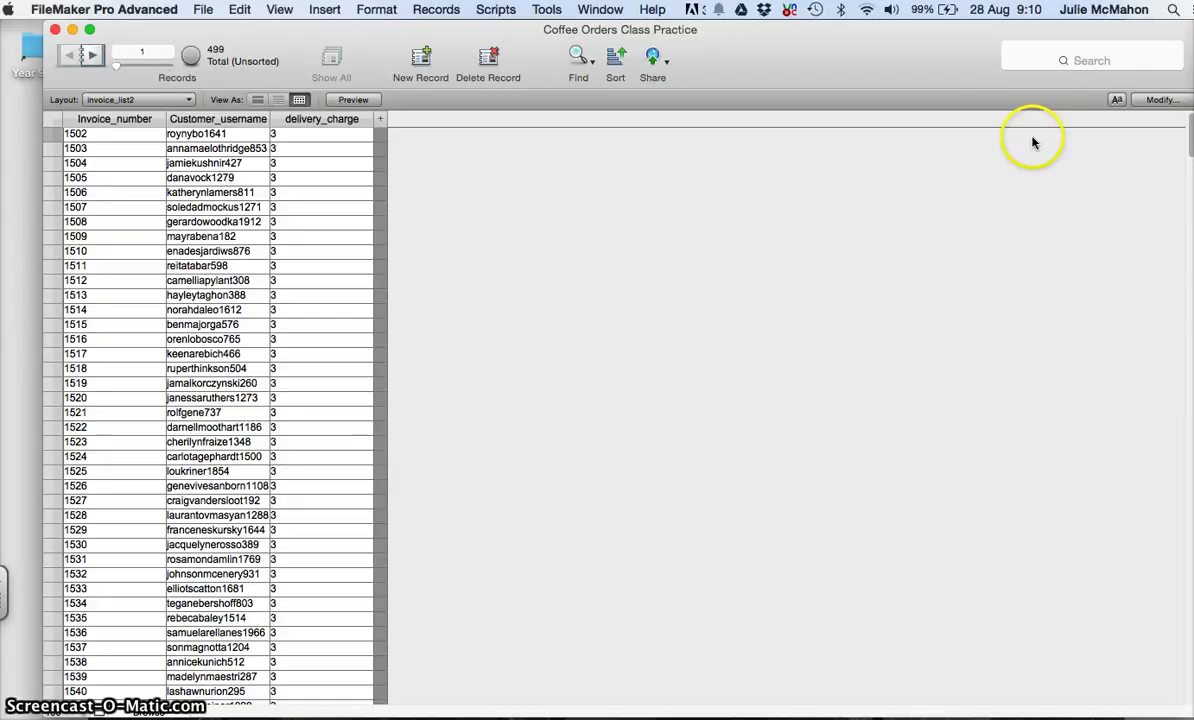
Modify the invoice_list2 table view to add the Sub_Total field from the invoices table.
left_click_drag(944, 55, 921, 52)
left_click(1140, 100)
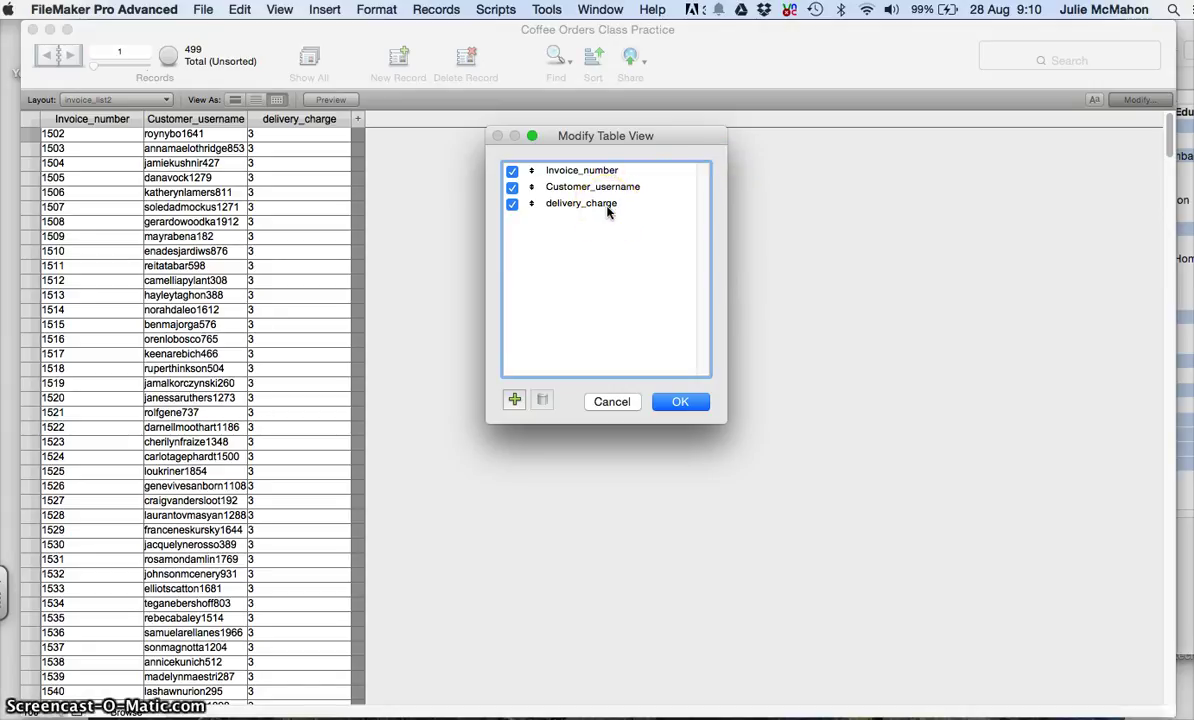
left_click(514, 401)
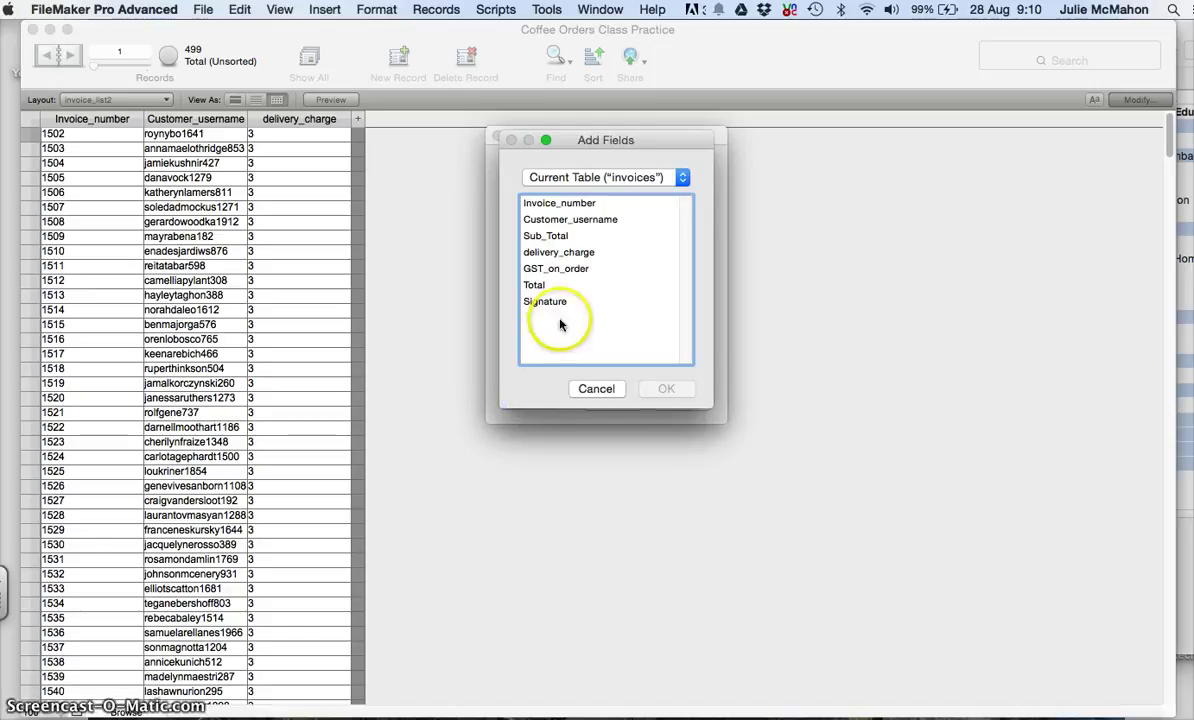
left_click(548, 238)
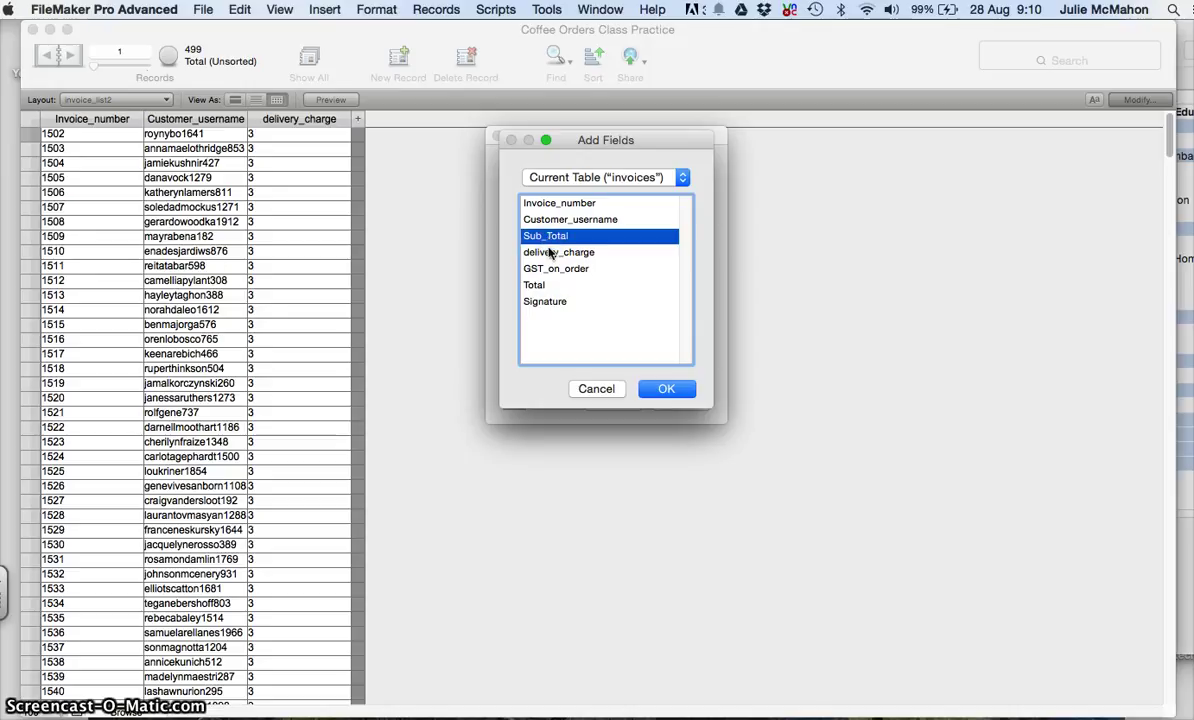
left_click(660, 390)
Add the GST_on_order and Total fields from the invoices table to the table view and apply the changes.
left_click(514, 399)
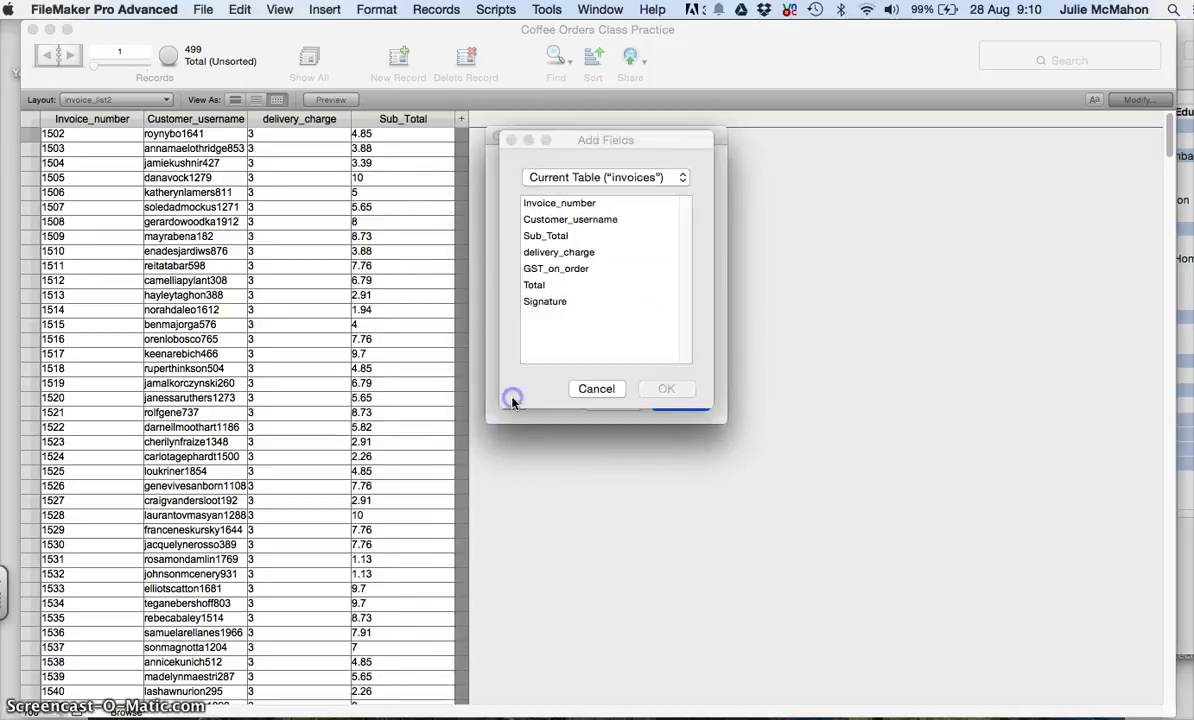
left_click(552, 268)
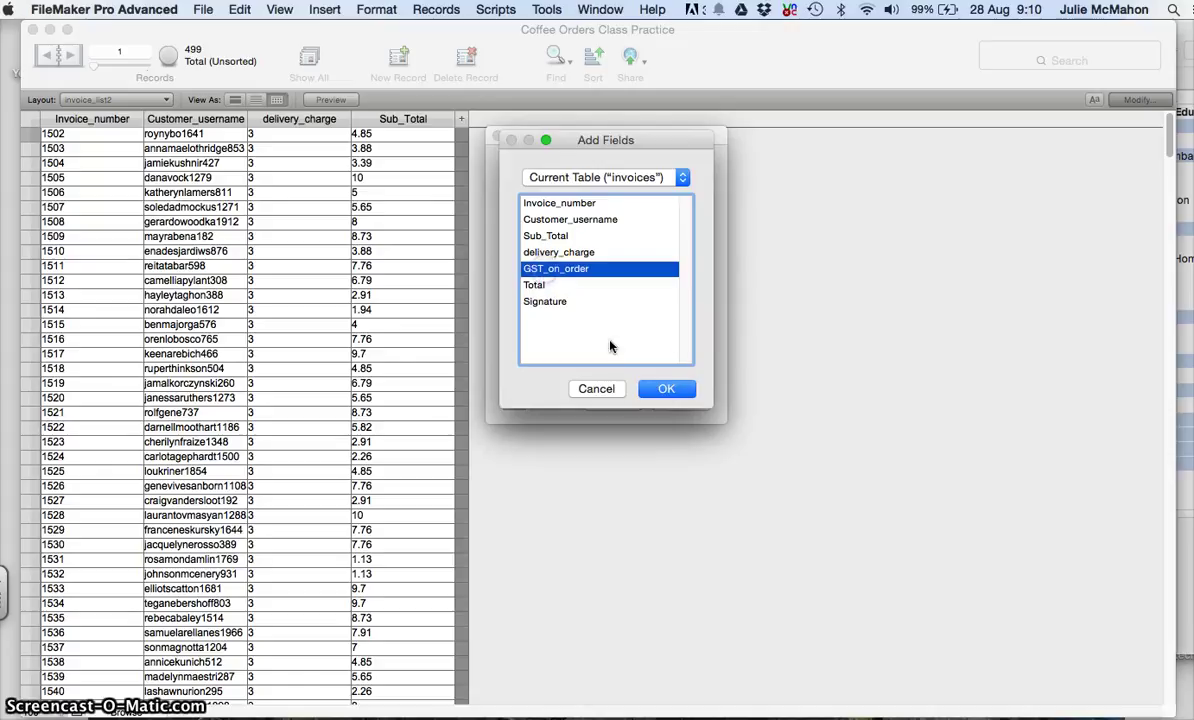
left_click(667, 390)
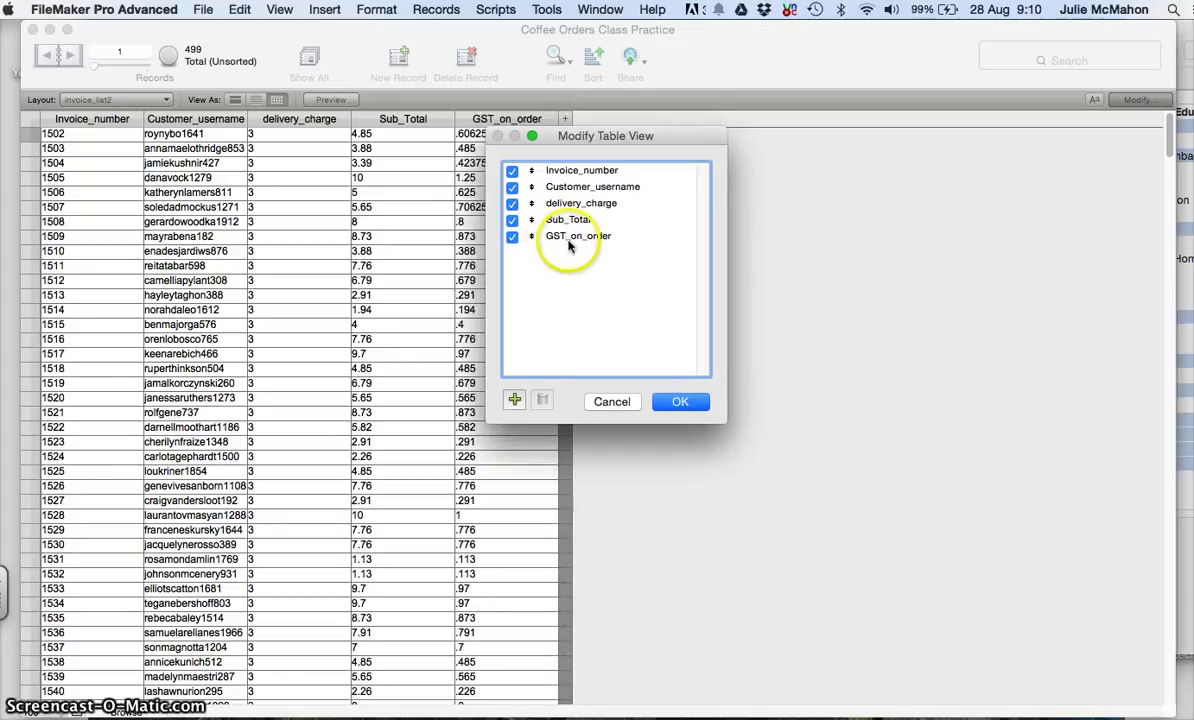
left_click(514, 400)
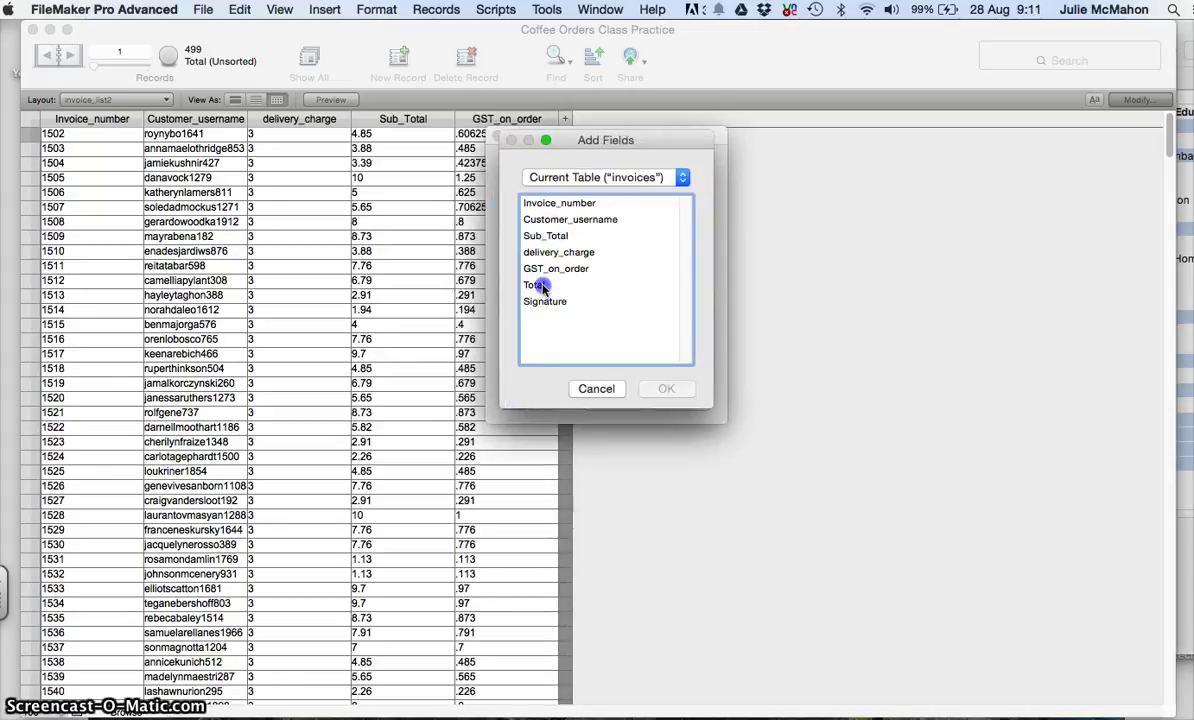
left_click(535, 285)
left_click(668, 389)
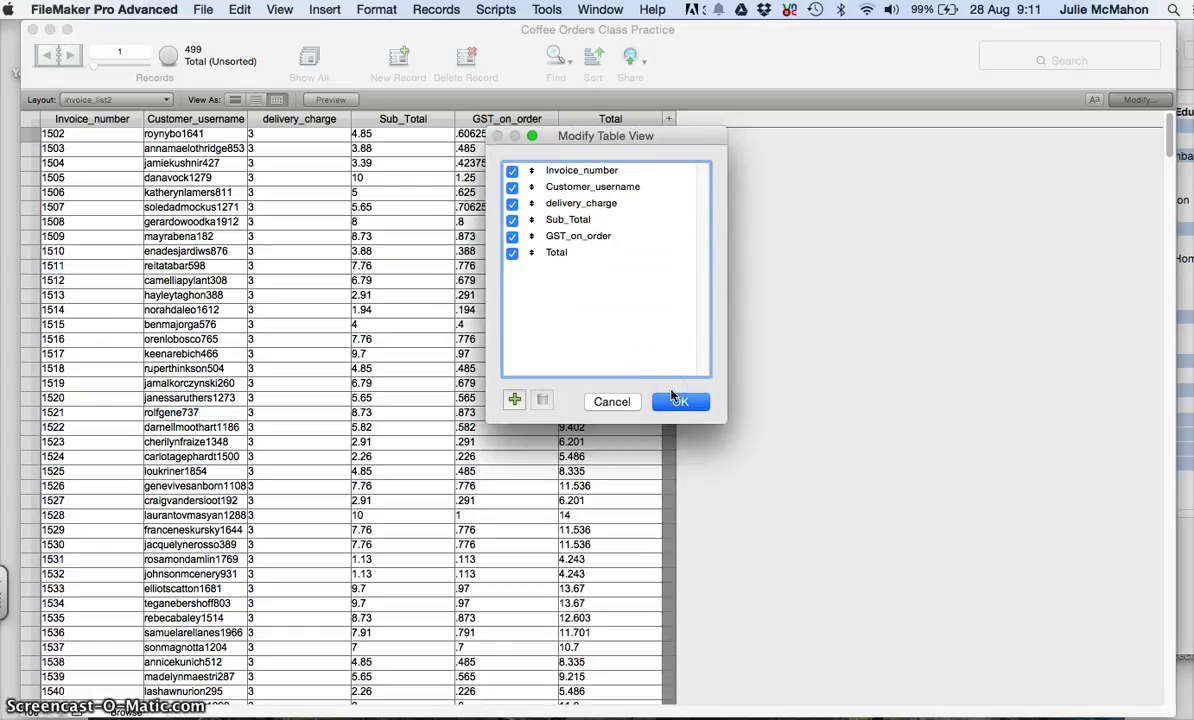
left_click(676, 400)
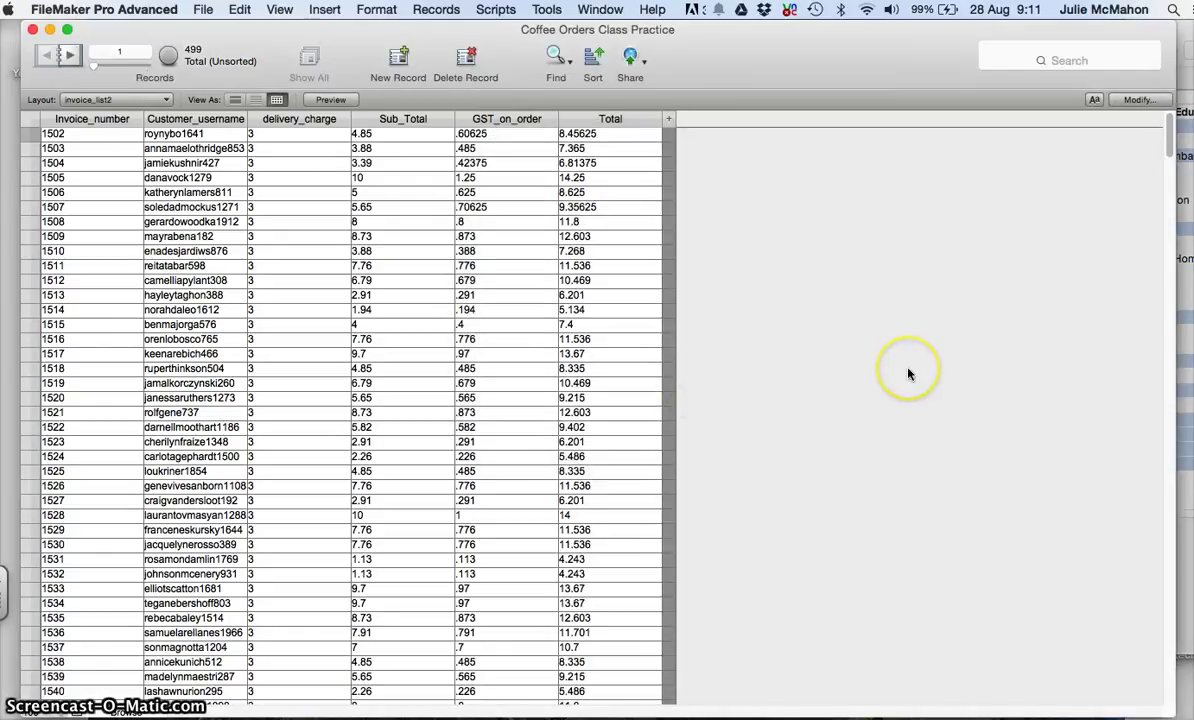